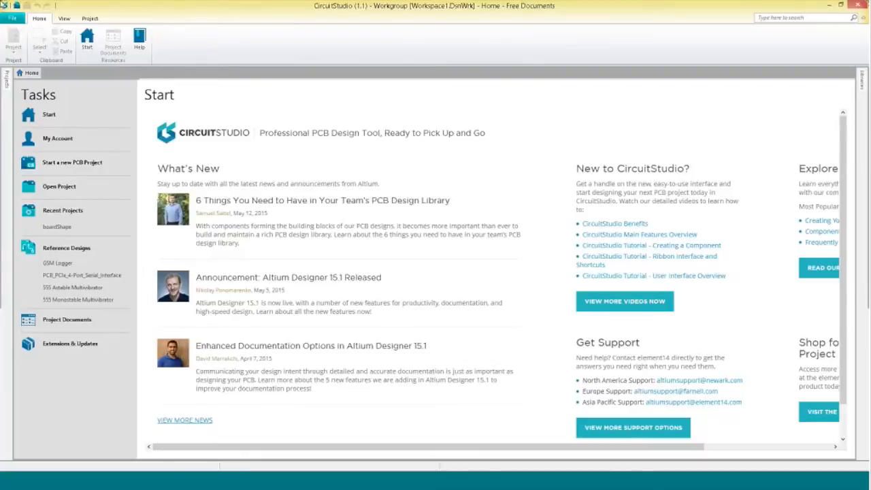
Create a new PCB document and pin the Projects panel so it stays open beside the board.
{"action": "left_click", "coordinate": [12, 18]}
{"action": "mouse_move", "coordinate": [71, 130]}
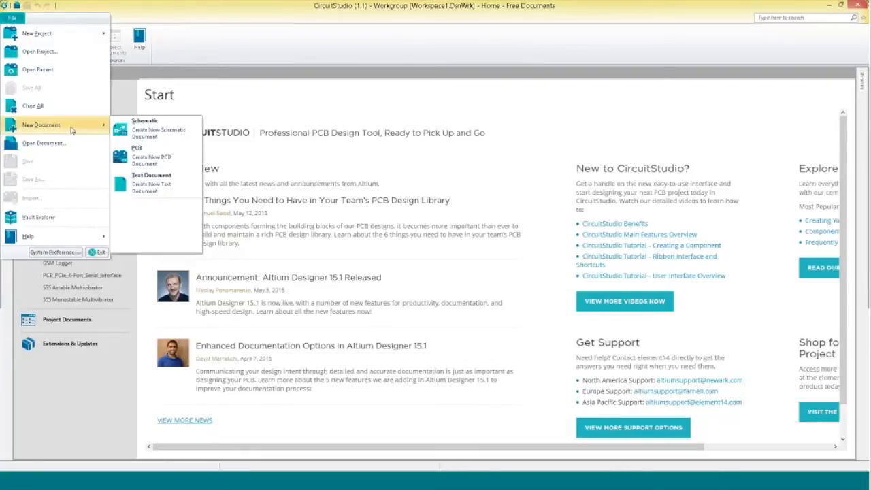
{"action": "left_click", "coordinate": [149, 155]}
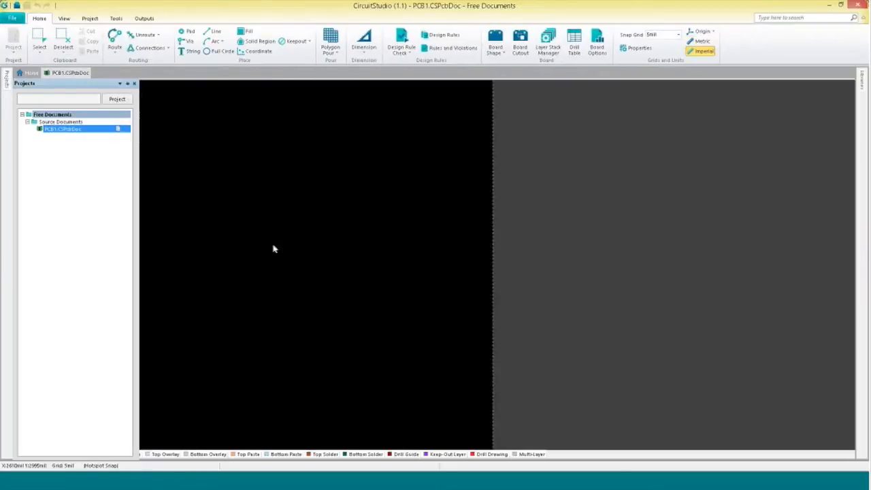
{"action": "left_click", "coordinate": [128, 84]}
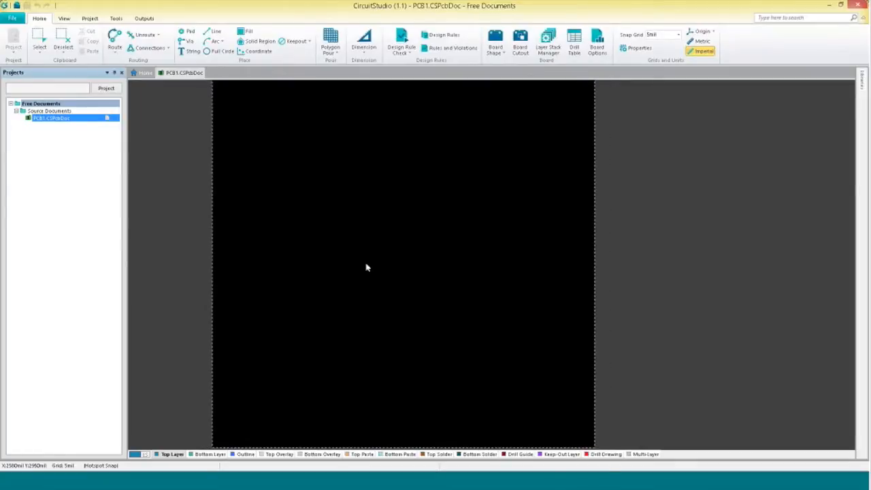
Move the square board shape up and to the right, rotating its outline in 90-degree increments before placing it.
{"action": "scroll", "coordinate": [378, 261], "scroll_direction": "down", "scroll_amount": 3, "text": "ctrl"}
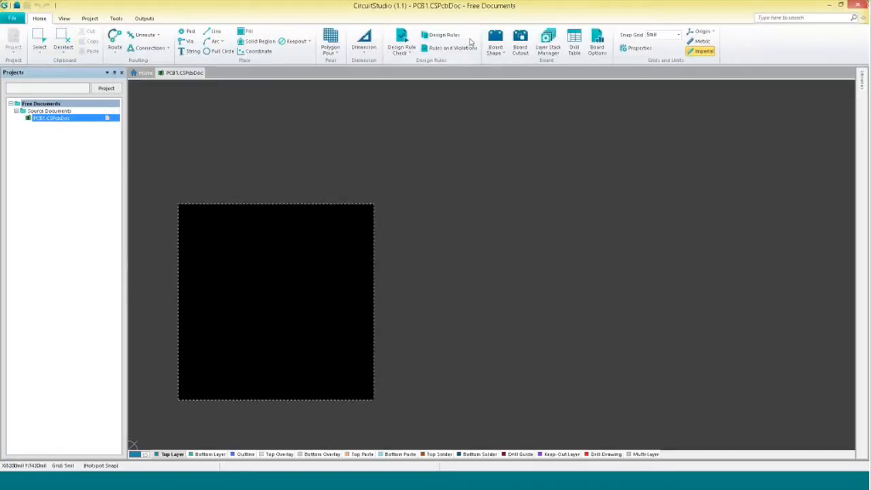
{"action": "left_click", "coordinate": [497, 49]}
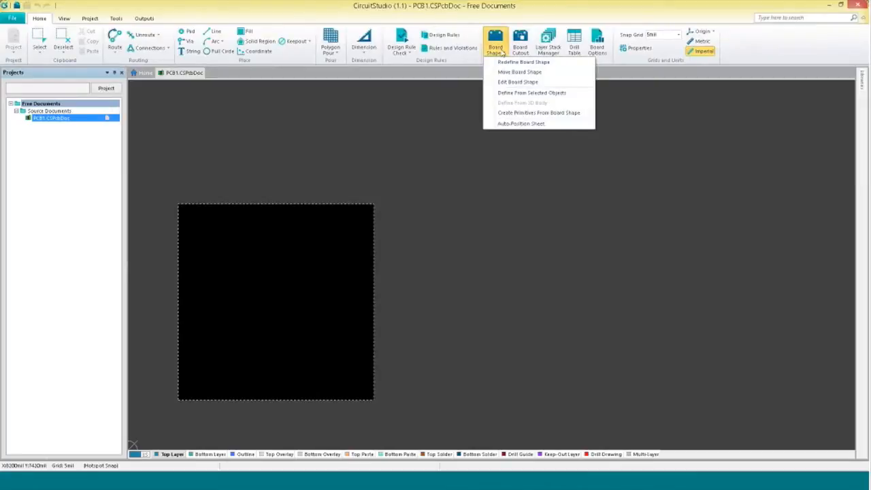
{"action": "left_click", "coordinate": [521, 72]}
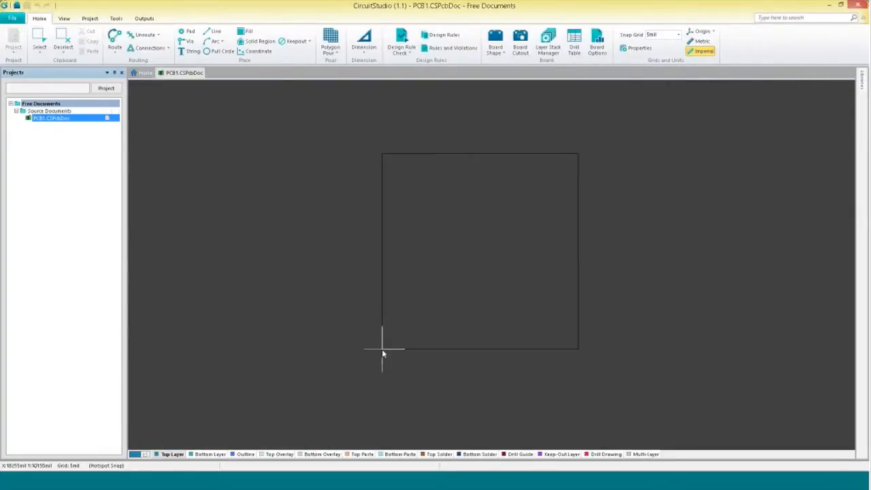
{"action": "key", "text": "space"}
{"action": "key", "text": "space"}
{"action": "key", "text": "space"}
{"action": "key", "text": "space"}
{"action": "key", "text": "space"}
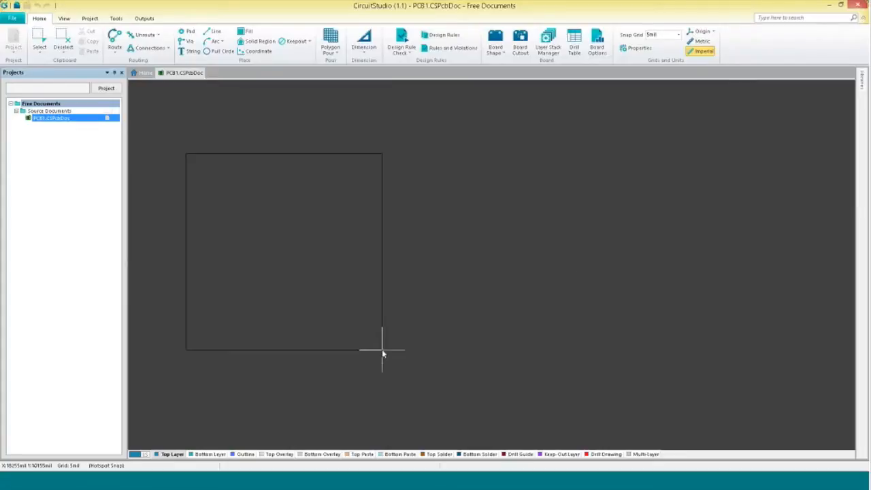
{"action": "key", "text": "space"}
{"action": "key", "text": "space"}
{"action": "key", "text": "space"}
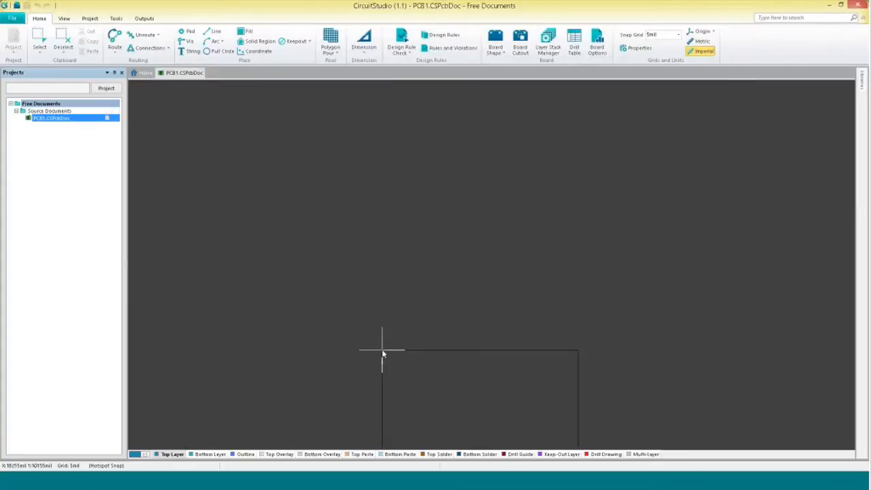
{"action": "left_click", "coordinate": [382, 352]}
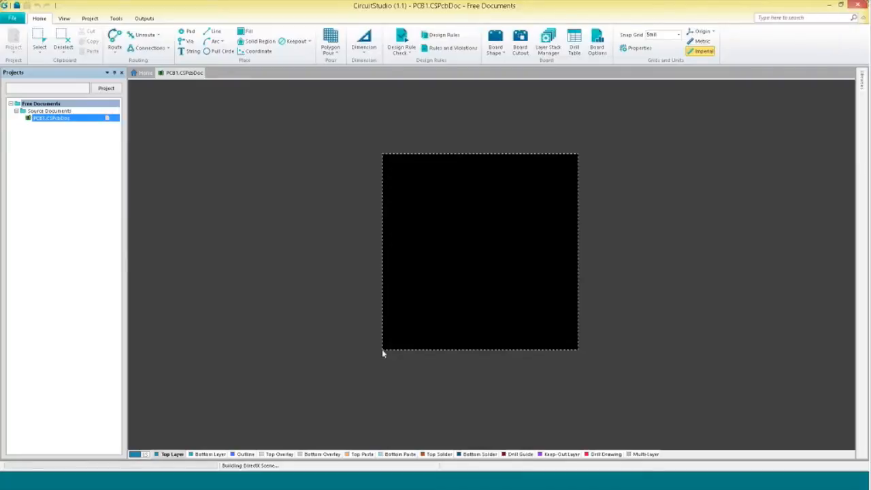
Set the PCB Editor's rotation step to 45 in the general system preferences.
{"action": "left_click", "coordinate": [12, 19]}
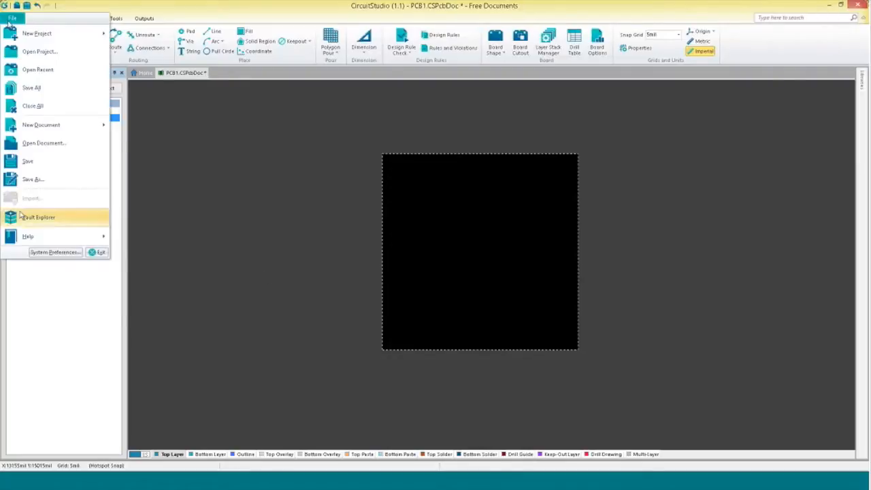
{"action": "left_click", "coordinate": [49, 252]}
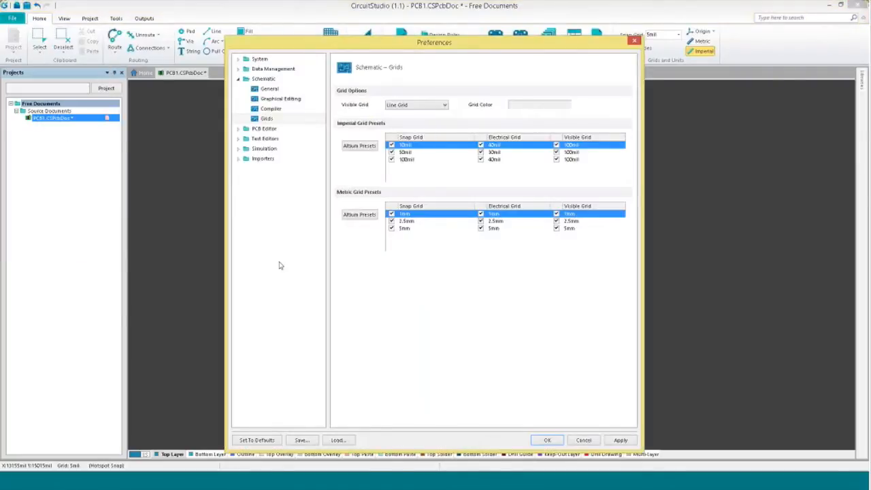
{"action": "left_click", "coordinate": [292, 128]}
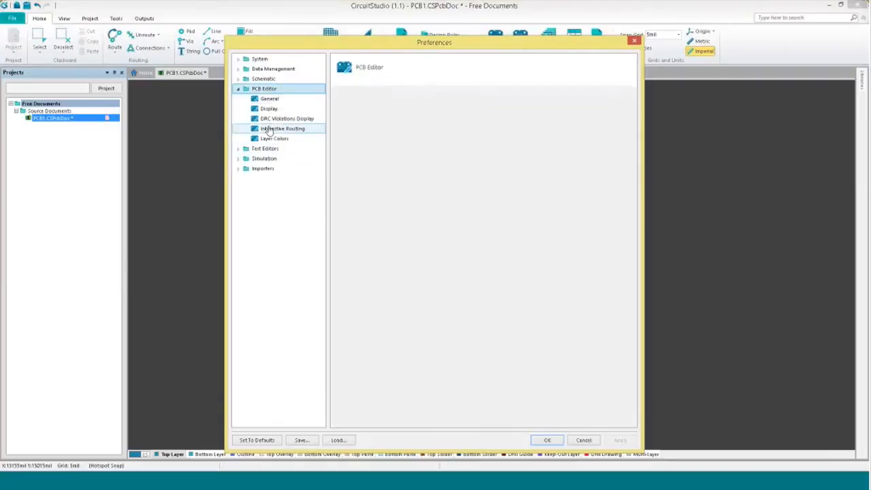
{"action": "left_click", "coordinate": [272, 99]}
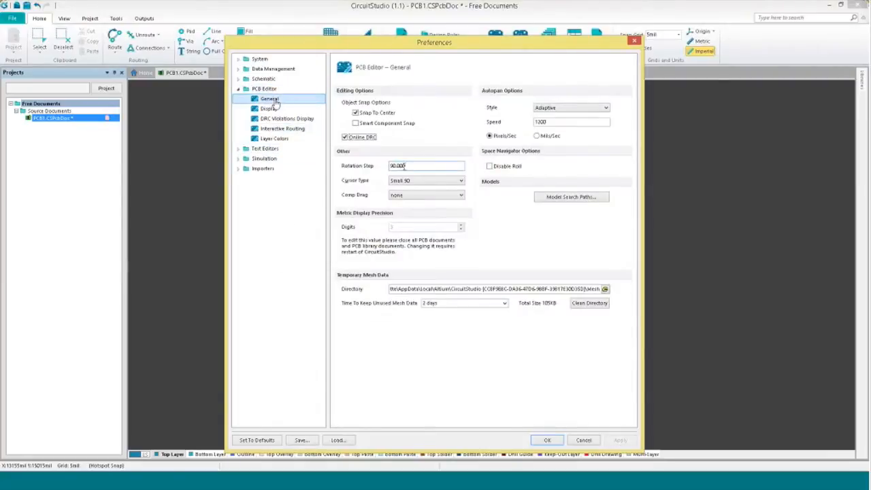
{"action": "double_click", "coordinate": [413, 164]}
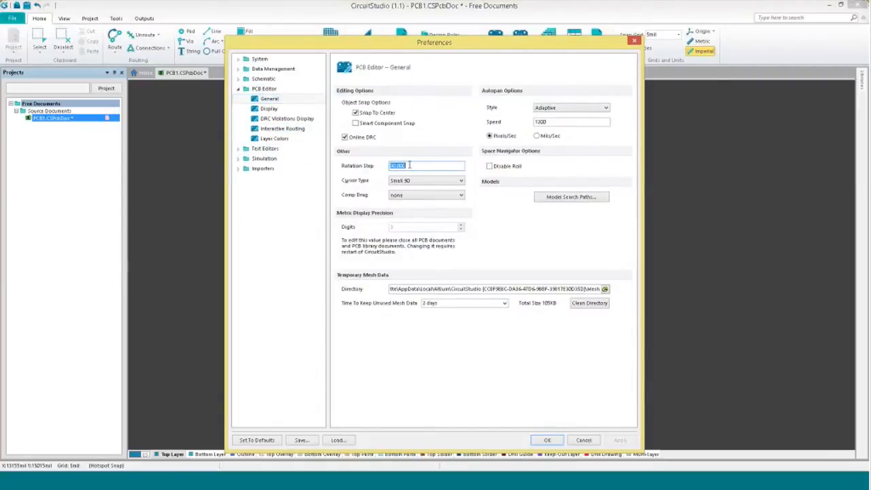
{"action": "type", "text": "45"}
{"action": "left_click", "coordinate": [557, 440]}
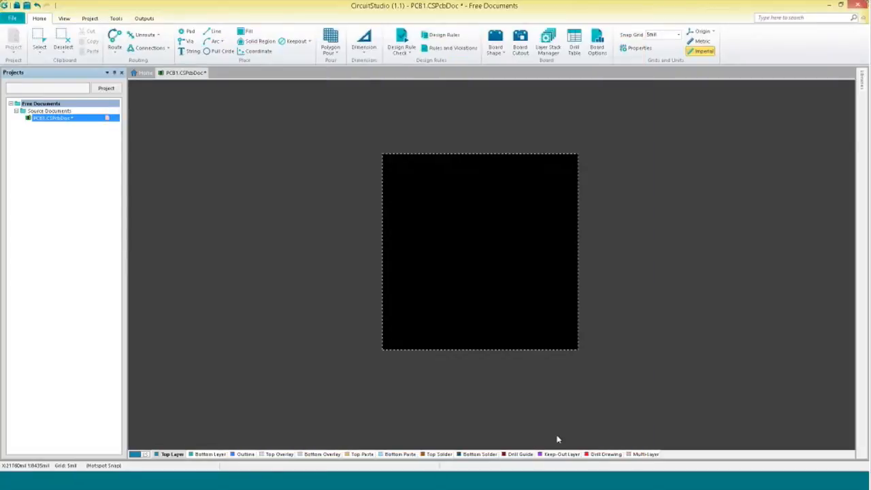
Move the board shape again, rotating it in 45-degree increments and placing it as a diamond with one corner pointing down.
{"action": "left_click", "coordinate": [496, 42]}
{"action": "left_click", "coordinate": [521, 71]}
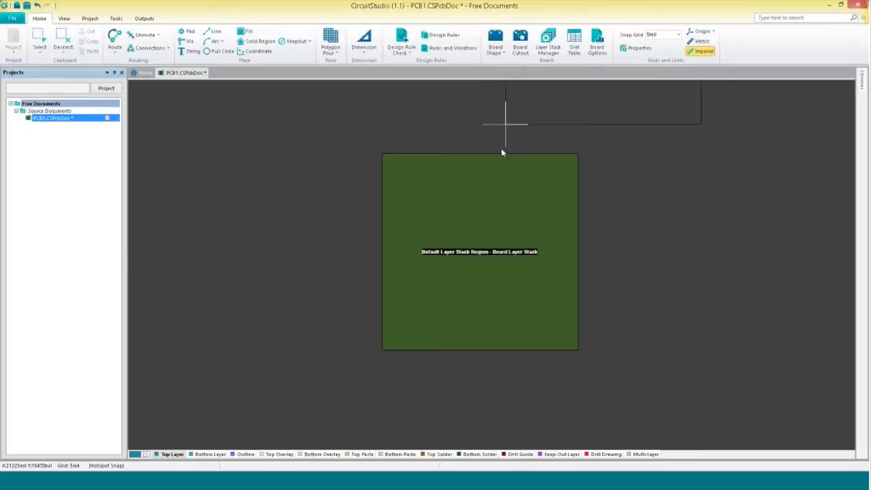
{"action": "key", "text": "space"}
{"action": "key", "text": "space"}
{"action": "key", "text": "space"}
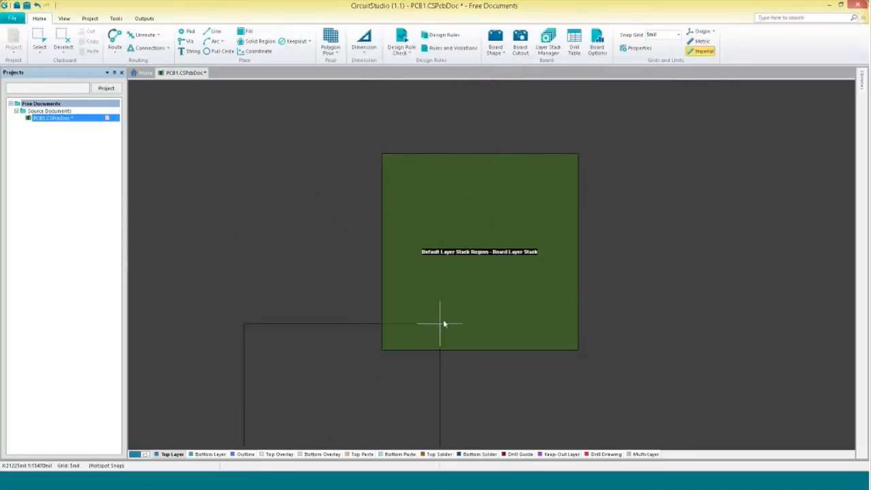
{"action": "key", "text": "space"}
{"action": "key", "text": "space"}
{"action": "key", "text": "space"}
{"action": "left_click", "coordinate": [440, 312]}
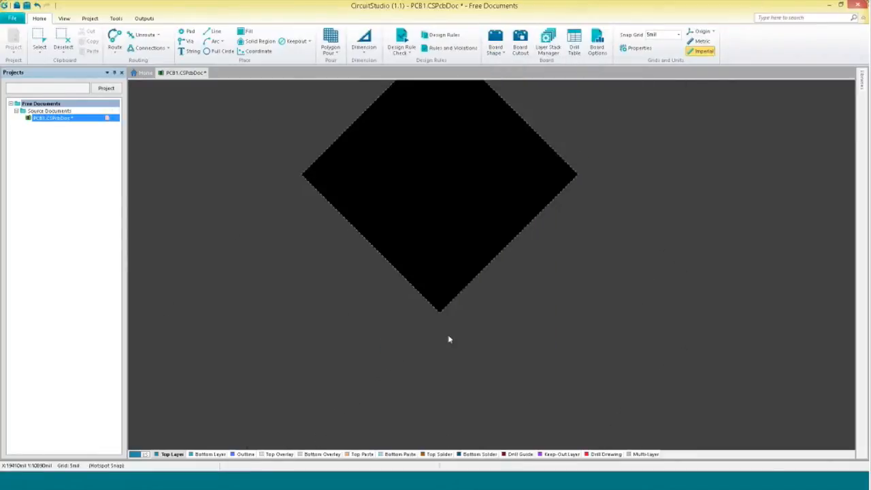
Start redefining the board shape from a vertex outside the diamond and cycle the corner mode to Line 90/90 with arc.
{"action": "scroll", "coordinate": [490, 239], "scroll_direction": "down", "scroll_amount": 4, "text": "ctrl"}
{"action": "scroll", "coordinate": [490, 239], "scroll_direction": "up", "scroll_amount": 3, "text": "ctrl"}
{"action": "right_click_drag", "start_coordinate": [490, 262], "coordinate": [505, 362]}
{"action": "mouse_move", "coordinate": [494, 300]}
{"action": "right_mouse_down"}
{"action": "mouse_move", "coordinate": [500, 315]}
{"action": "mouse_move", "coordinate": [498, 303]}
{"action": "right_mouse_up"}
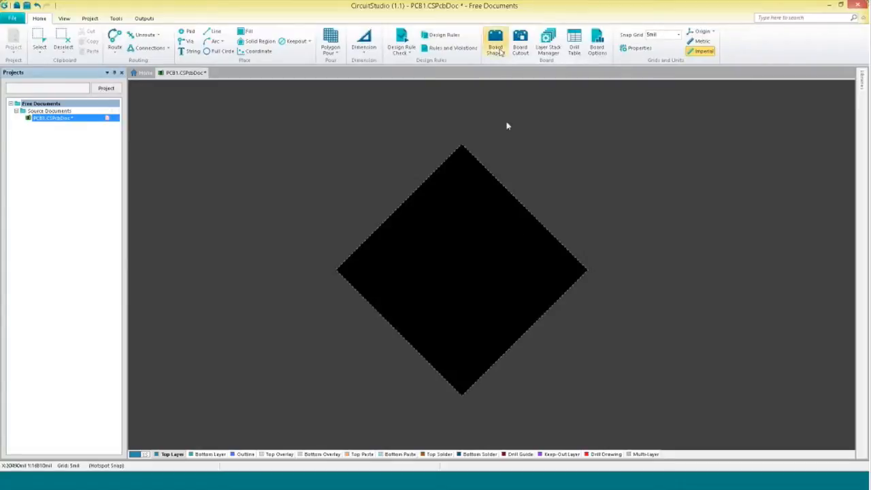
{"action": "left_click", "coordinate": [499, 50]}
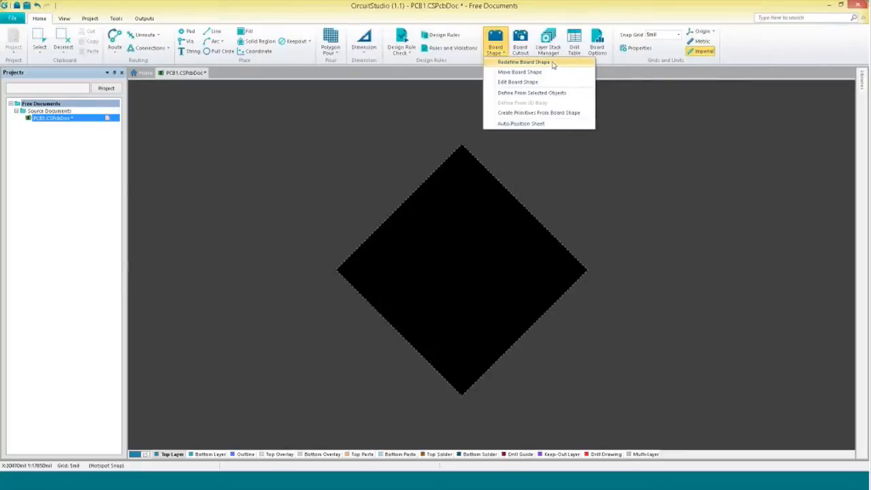
{"action": "left_click", "coordinate": [524, 61]}
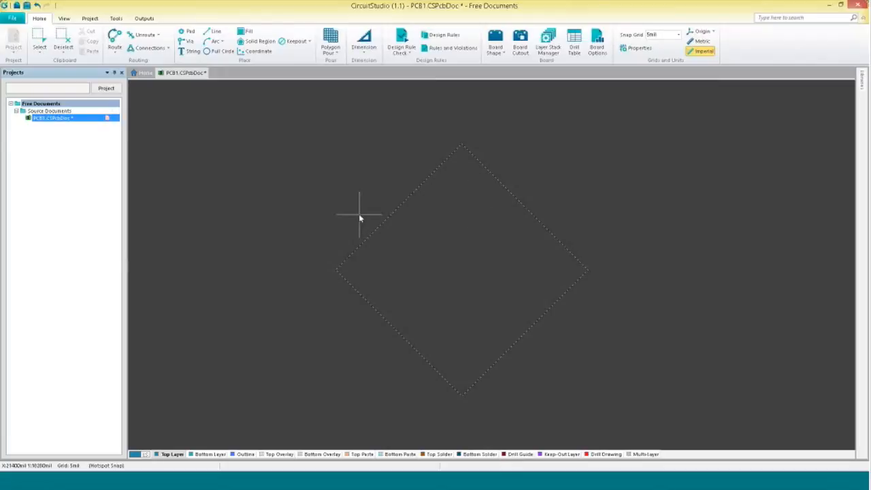
{"action": "left_click", "coordinate": [290, 242]}
{"action": "key", "text": "shift+space"}
{"action": "key", "text": "shift+space"}
{"action": "key", "text": "shift+space"}
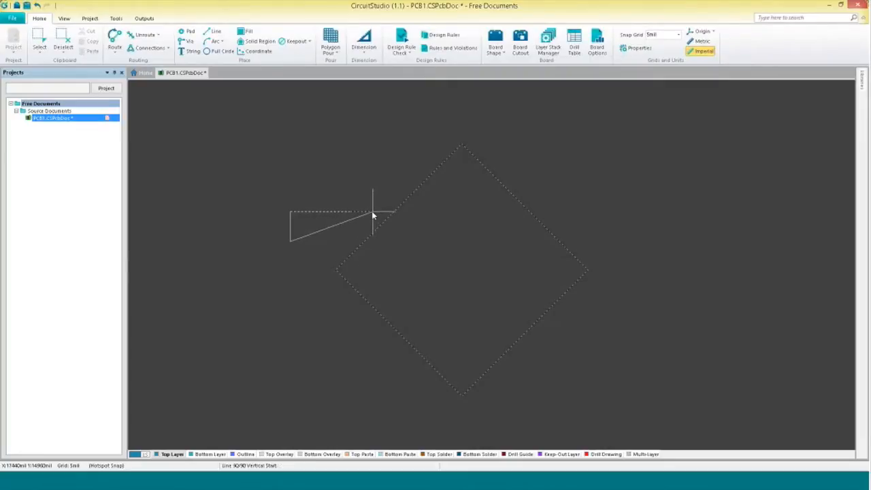
{"action": "key", "text": "shift+space"}
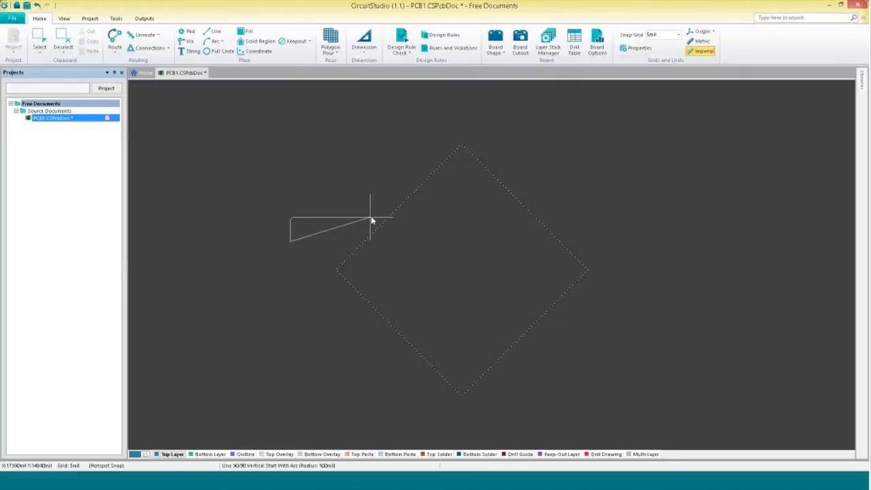
Check the placement shortcuts, switch the corner mode to Any Angle and complete the board outline as a triangle.
{"action": "right_click", "coordinate": [371, 219]}
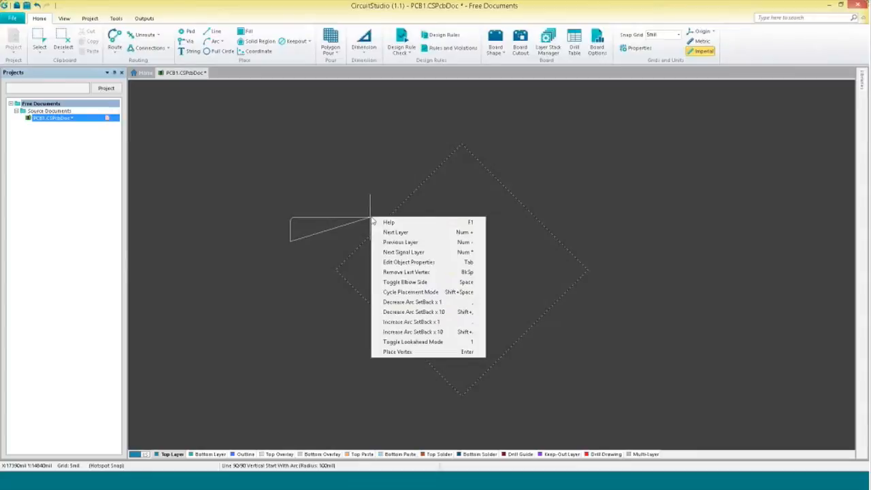
{"action": "key", "text": "Escape"}
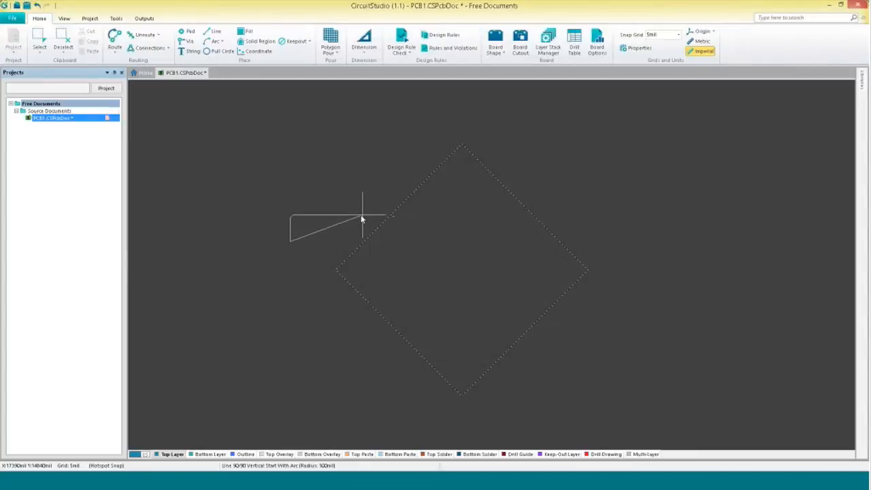
{"action": "key", "text": "comma"}
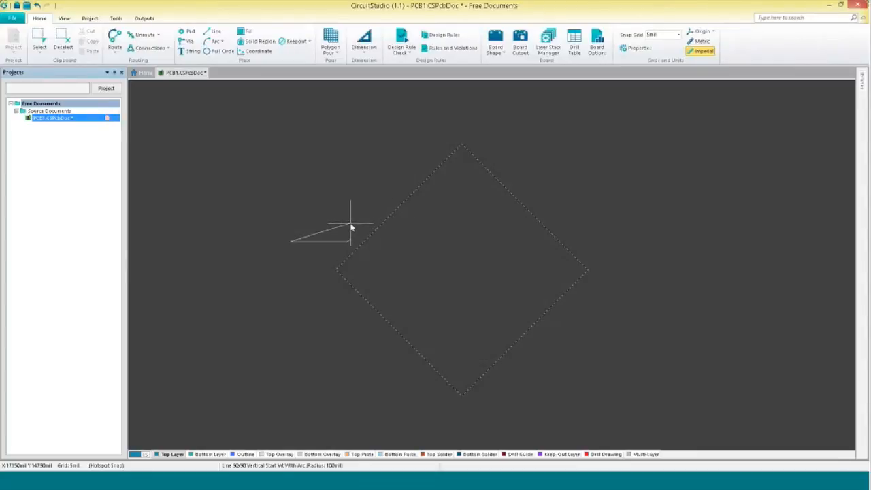
{"action": "key", "text": "shift+space"}
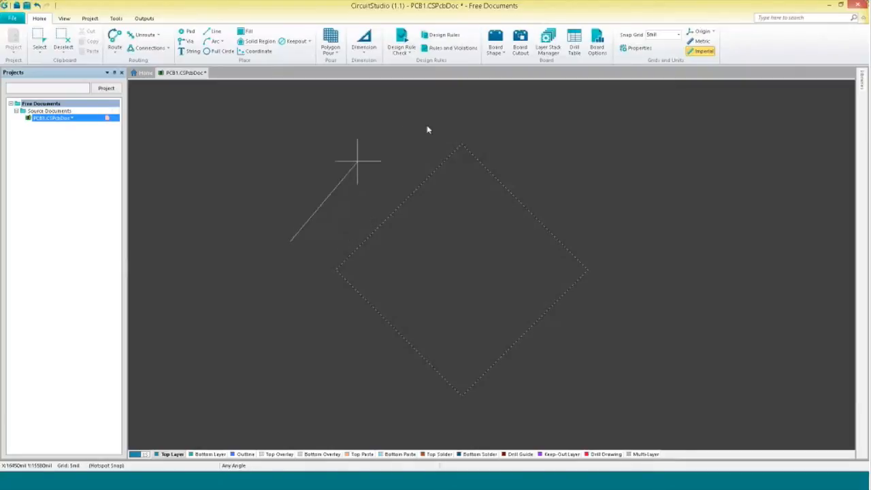
{"action": "left_click", "coordinate": [378, 143]}
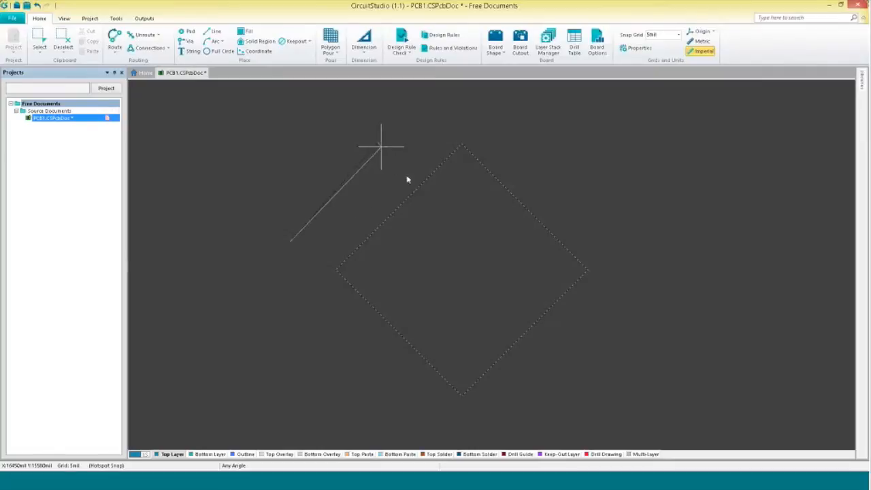
{"action": "left_click", "coordinate": [436, 239]}
{"action": "right_click", "coordinate": [430, 256]}
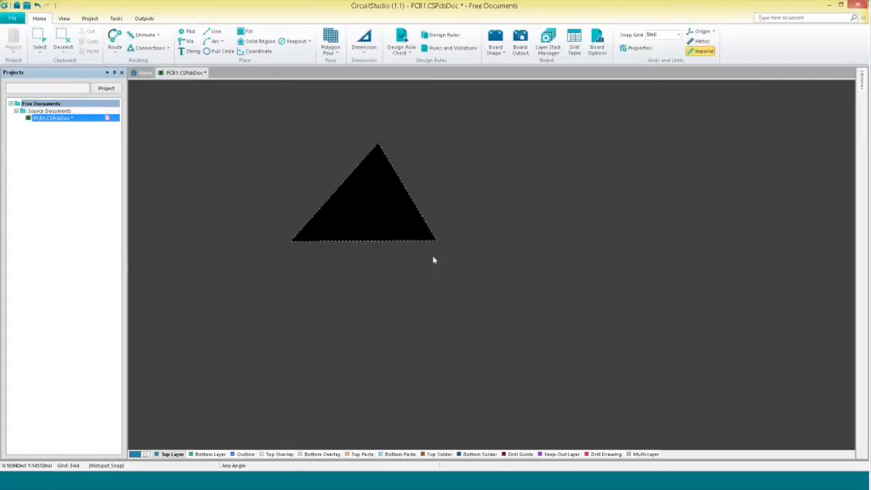
{"action": "right_click", "coordinate": [482, 218]}
{"action": "left_click", "coordinate": [405, 277]}
Redefine the triangular board as an irregular seven-vertex outline with Any Angle segments, extending right of the triangle.
{"action": "scroll", "coordinate": [407, 243], "scroll_direction": "up", "scroll_amount": 3, "text": "ctrl"}
{"action": "right_click_drag", "start_coordinate": [394, 220], "coordinate": [445, 307]}
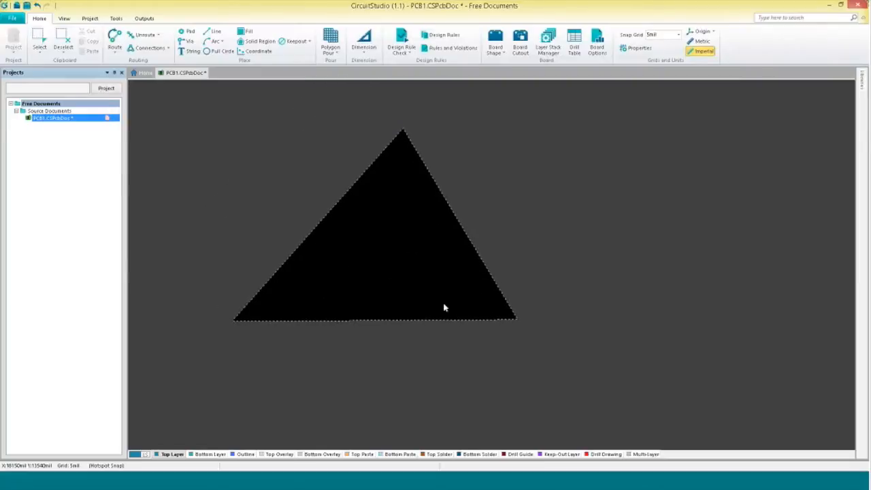
{"action": "left_click", "coordinate": [495, 46]}
{"action": "left_click", "coordinate": [515, 63]}
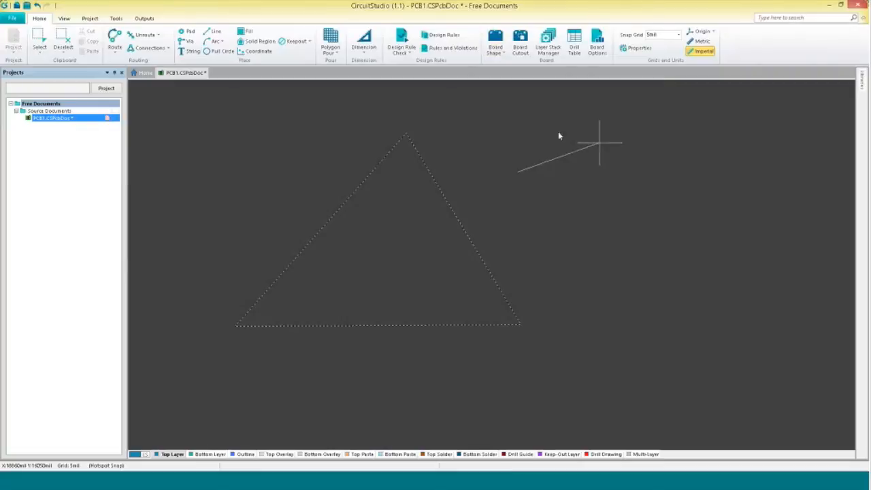
{"action": "left_click", "coordinate": [550, 126]}
{"action": "left_click", "coordinate": [606, 187]}
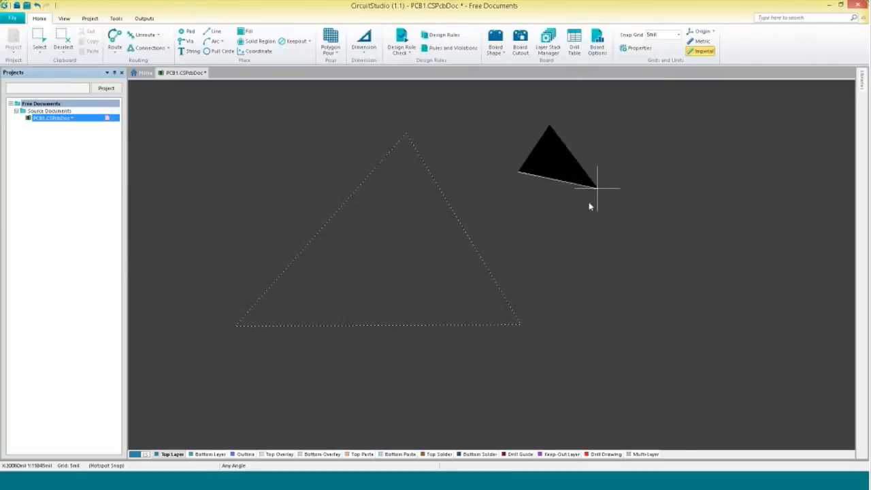
{"action": "left_click", "coordinate": [659, 245]}
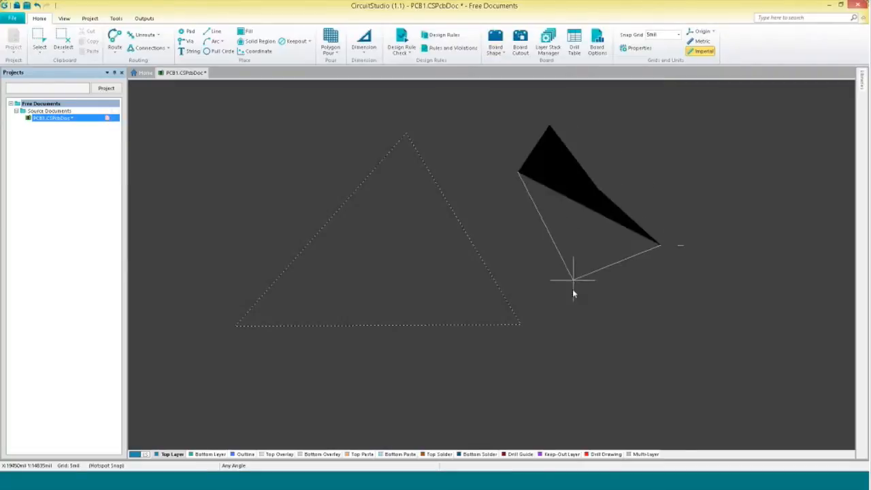
{"action": "left_click", "coordinate": [545, 315]}
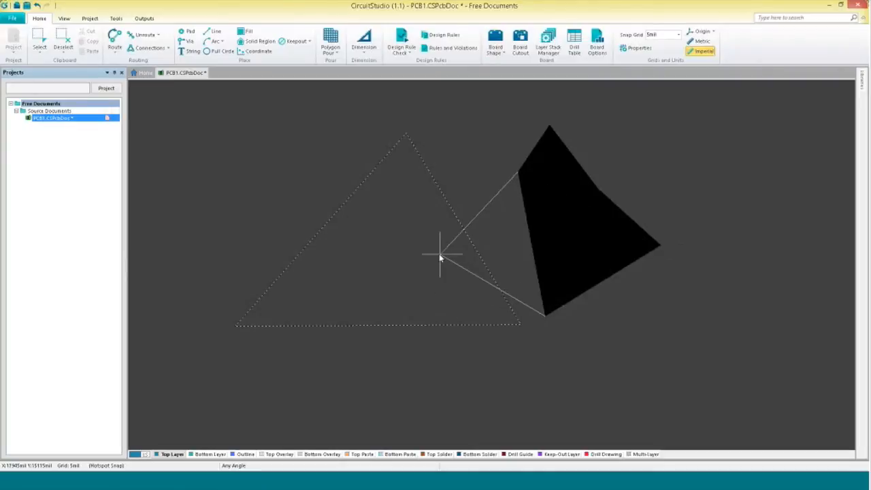
{"action": "left_click", "coordinate": [441, 255]}
{"action": "left_click", "coordinate": [415, 157]}
{"action": "right_click", "coordinate": [504, 151]}
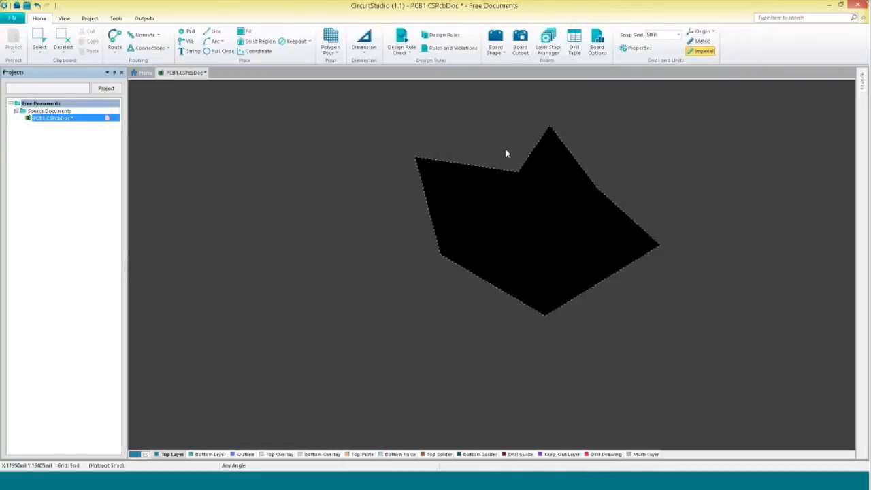
Finish the redefinition, place a full circle in the empty area right of the irregular board, and select it.
{"action": "right_click", "coordinate": [643, 162]}
{"action": "right_click_drag", "start_coordinate": [622, 138], "coordinate": [483, 195]}
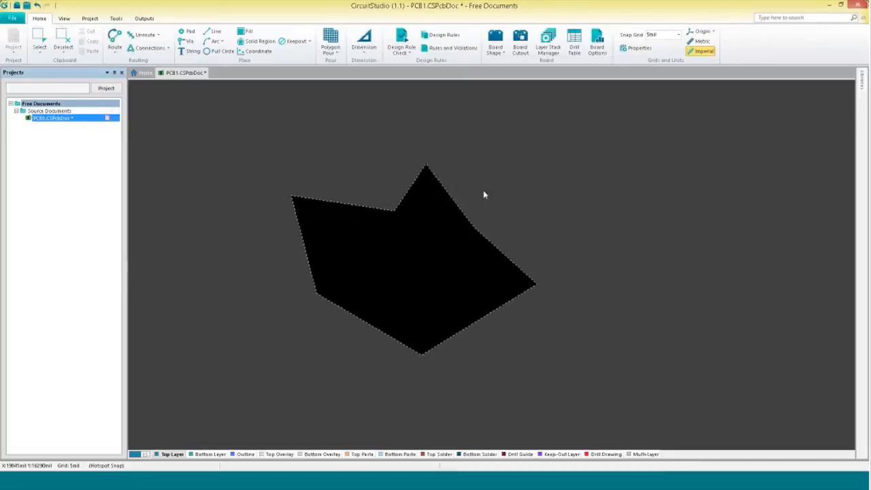
{"action": "left_click", "coordinate": [500, 52]}
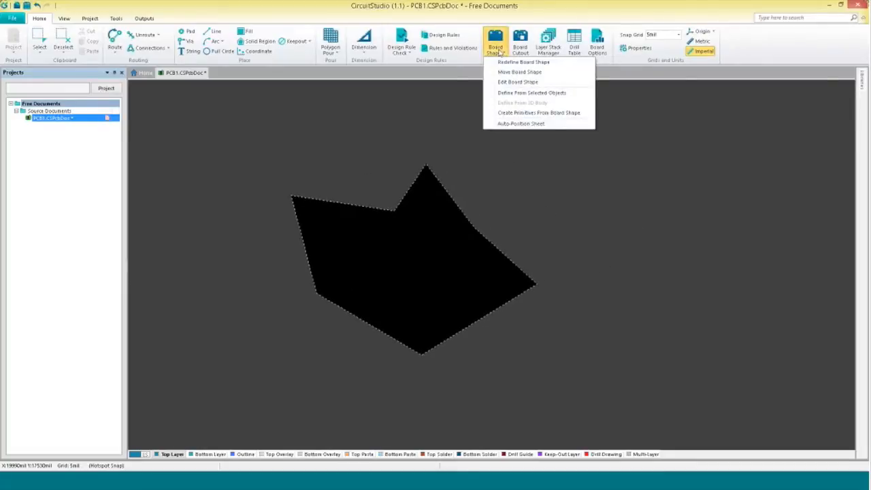
{"action": "left_click", "coordinate": [526, 93]}
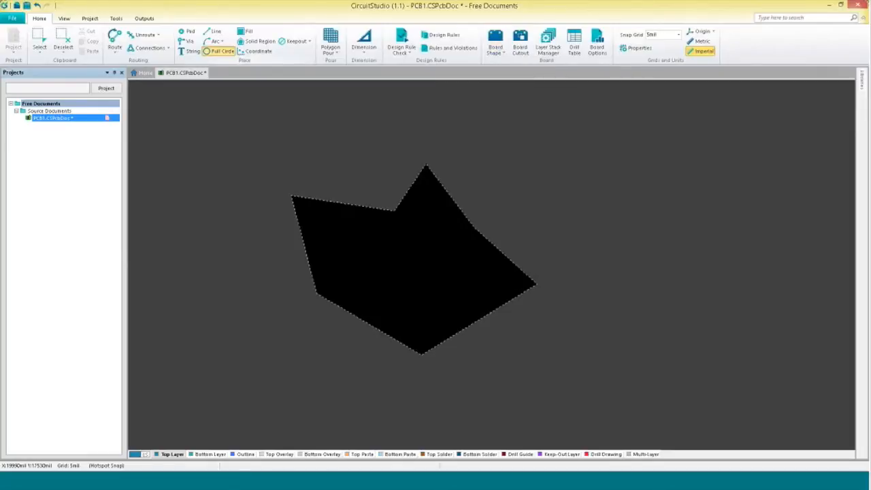
{"action": "left_click", "coordinate": [564, 191]}
{"action": "left_click", "coordinate": [603, 192]}
{"action": "key", "text": "Escape"}
{"action": "left_click_drag", "start_coordinate": [487, 133], "coordinate": [633, 235]}
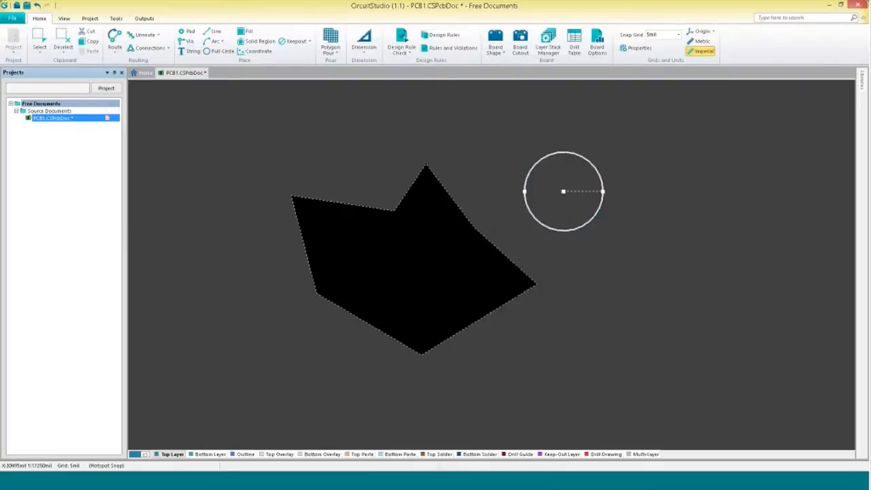
Define the board shape from the selected circle and delete the circle primitive.
{"action": "left_click", "coordinate": [495, 45]}
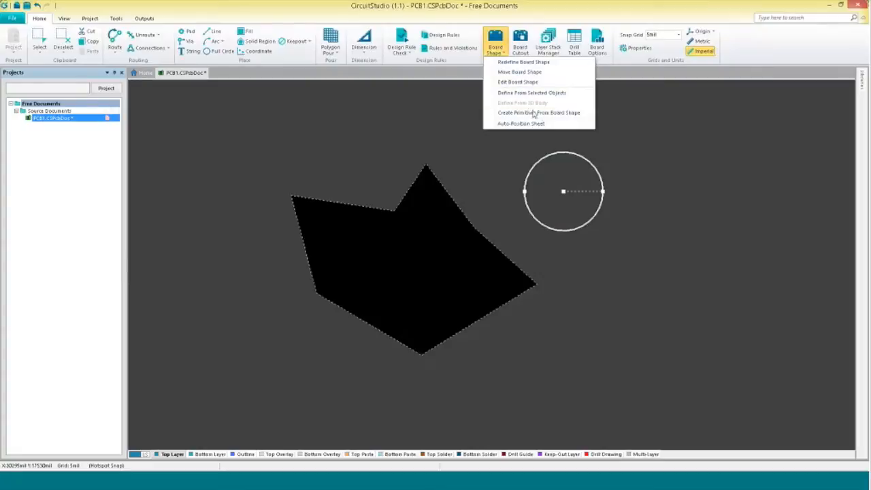
{"action": "left_click", "coordinate": [548, 93]}
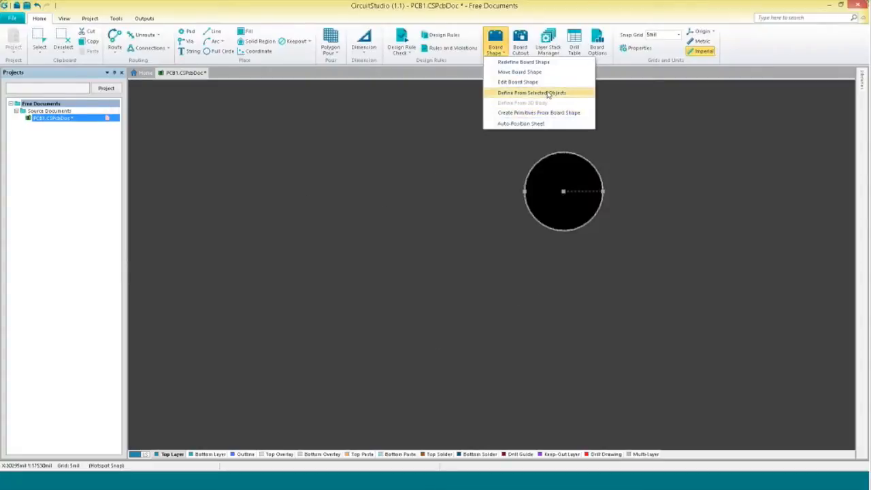
{"action": "right_click_drag", "start_coordinate": [534, 227], "coordinate": [517, 243]}
{"action": "scroll", "coordinate": [534, 246], "scroll_direction": "up", "scroll_amount": 3, "text": "ctrl"}
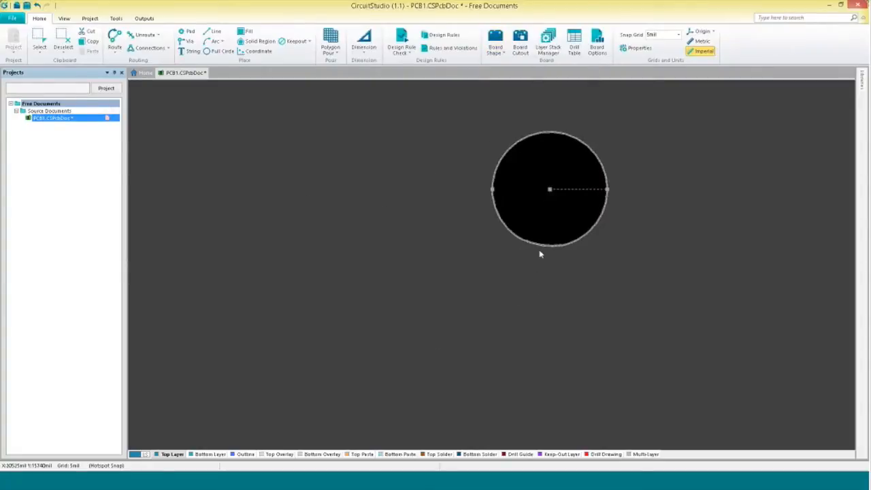
{"action": "scroll", "coordinate": [539, 254], "scroll_direction": "up", "scroll_amount": 1, "text": "ctrl"}
{"action": "key", "text": "Delete"}
{"action": "right_click_drag", "start_coordinate": [539, 161], "coordinate": [515, 193]}
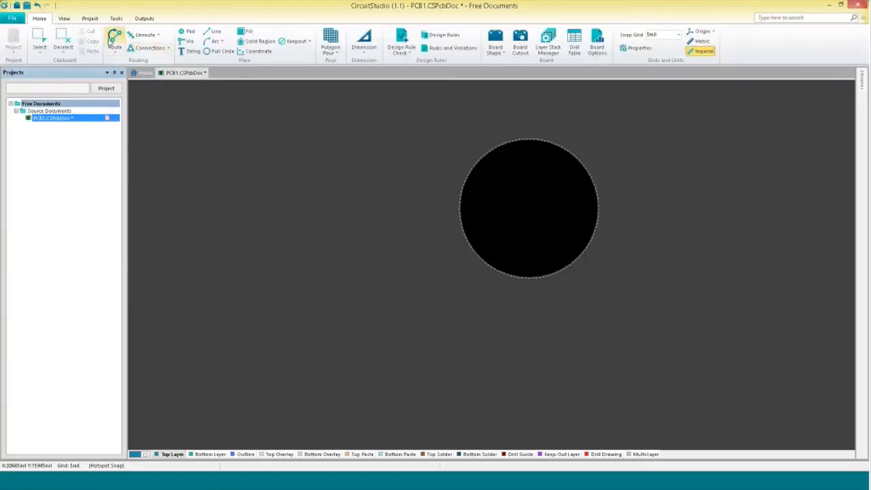
Create a blank PCB project named boardShape and move PCB1.CSPcbDoc from the free documents into it.
{"action": "left_click", "coordinate": [12, 18]}
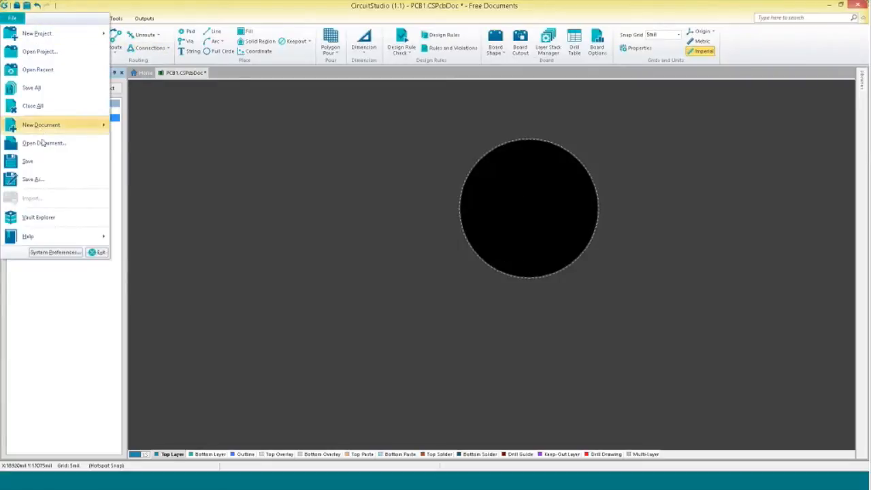
{"action": "left_click", "coordinate": [167, 132]}
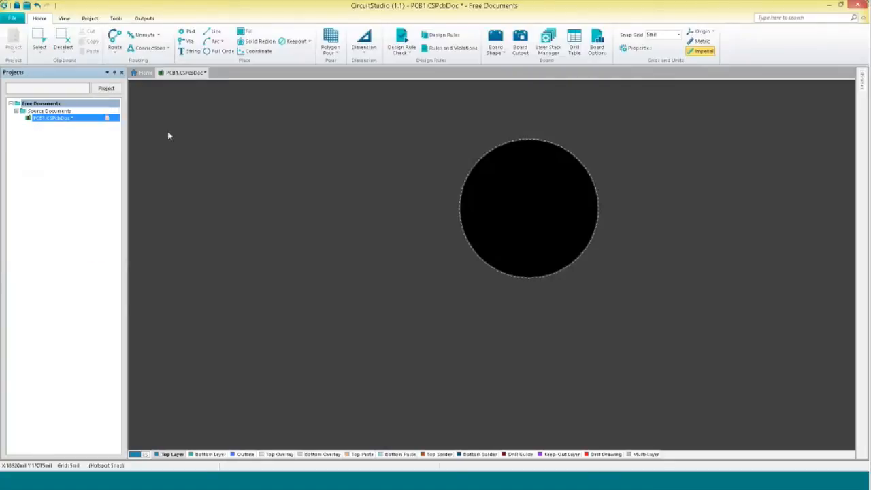
{"action": "left_click", "coordinate": [12, 18]}
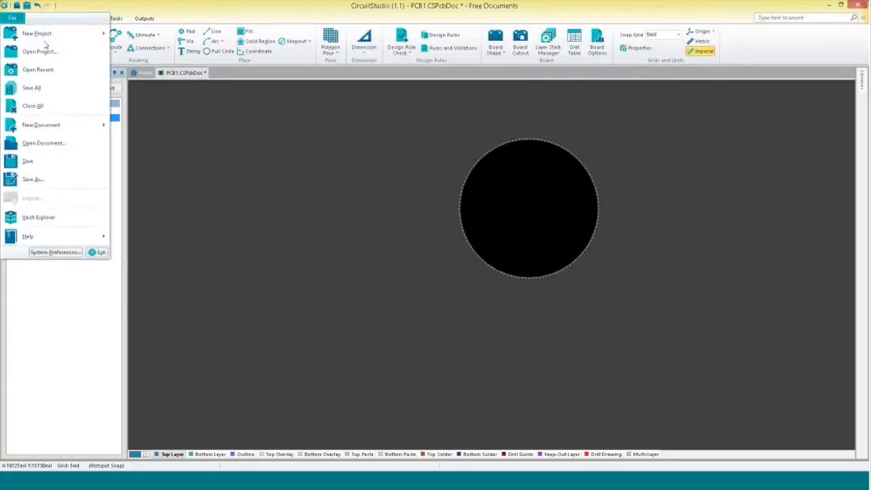
{"action": "left_click", "coordinate": [133, 34]}
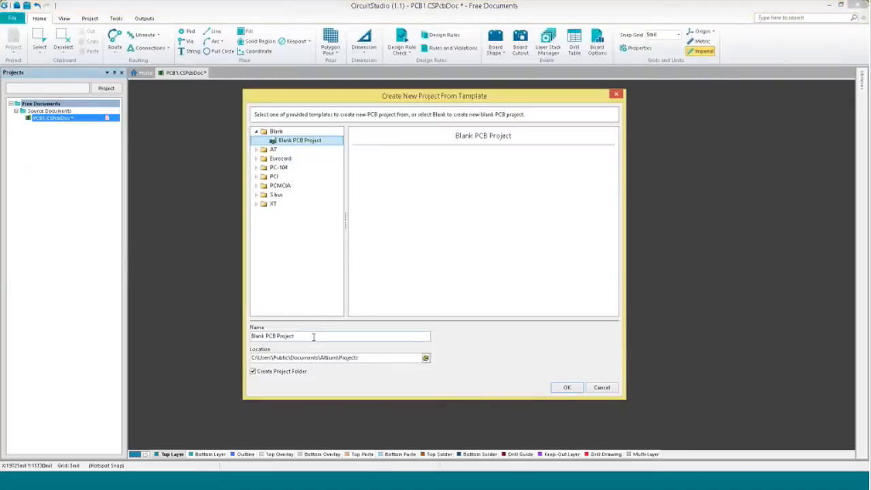
{"action": "type", "text": "board"}
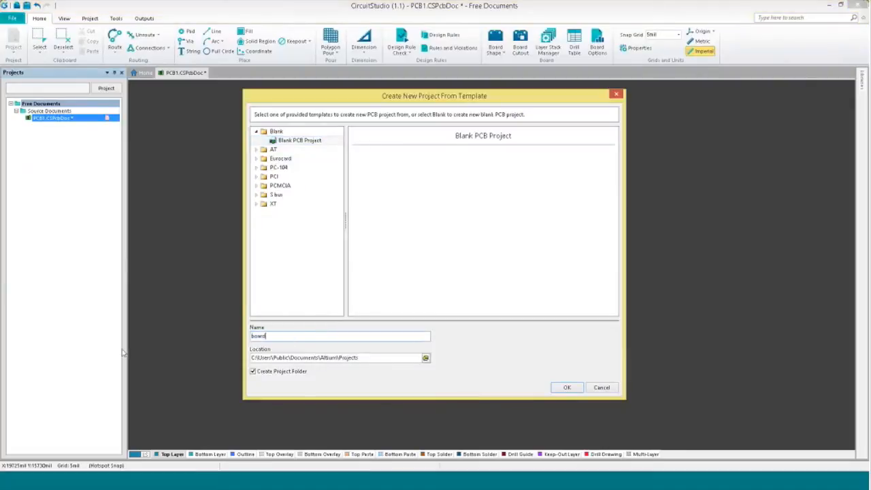
{"action": "type", "text": "Shape"}
{"action": "key", "text": "Return"}
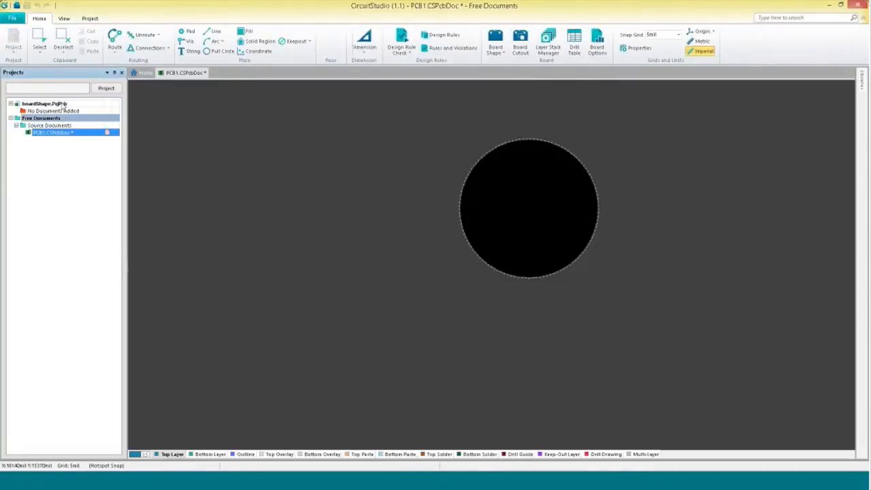
{"action": "left_click_drag", "start_coordinate": [51, 132], "coordinate": [46, 103]}
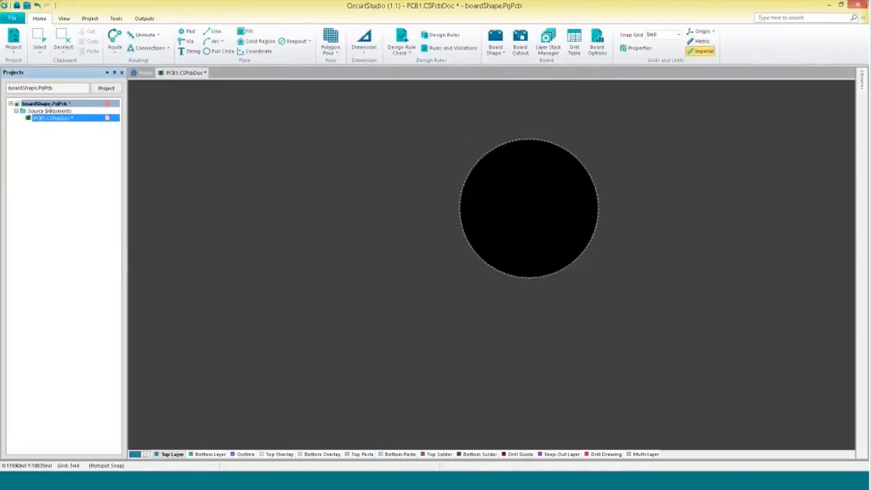
Import an AutoCAD PCB file (DXF/DWG) into the PCB document as primitives with the scale set to mm.
{"action": "left_click", "coordinate": [13, 18]}
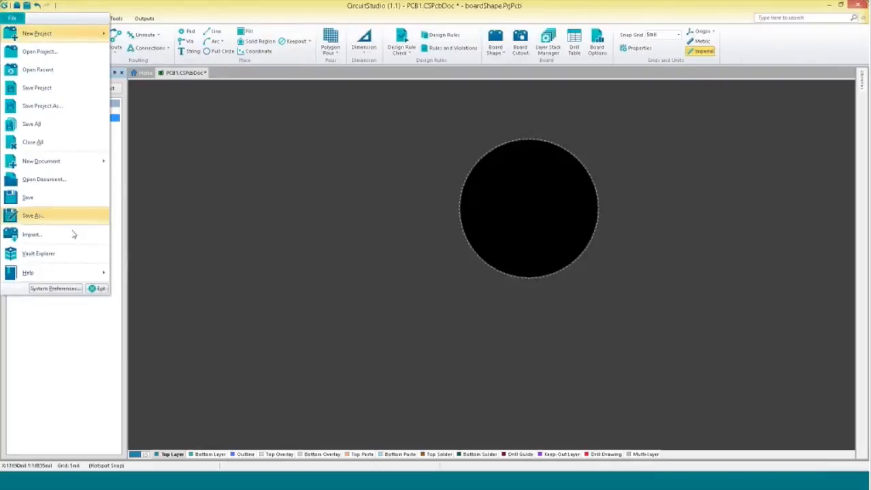
{"action": "left_click", "coordinate": [72, 234]}
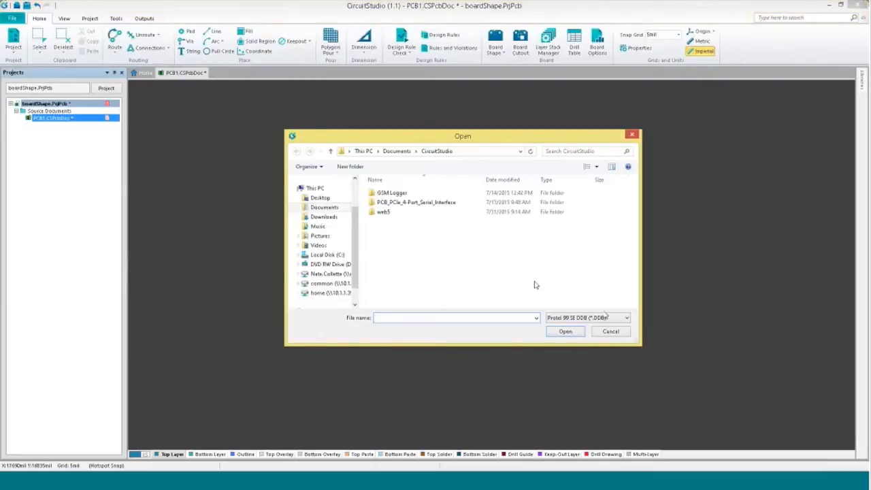
{"action": "left_click", "coordinate": [606, 317]}
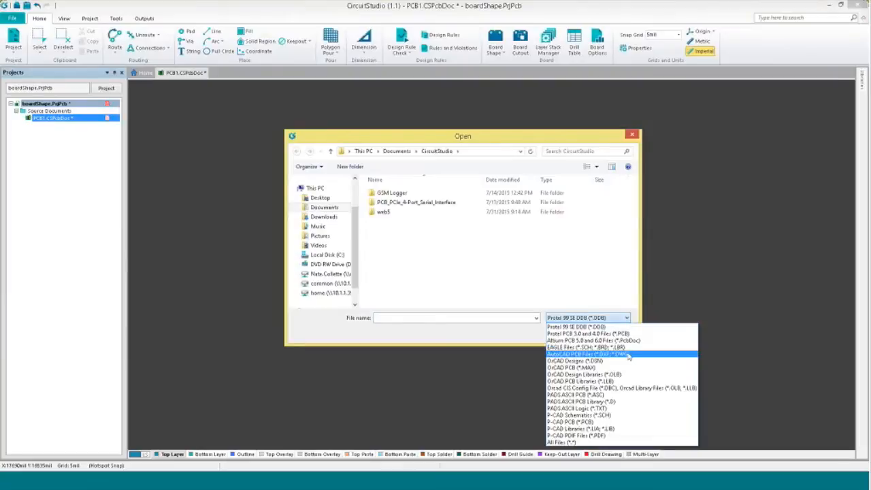
{"action": "left_click", "coordinate": [589, 354]}
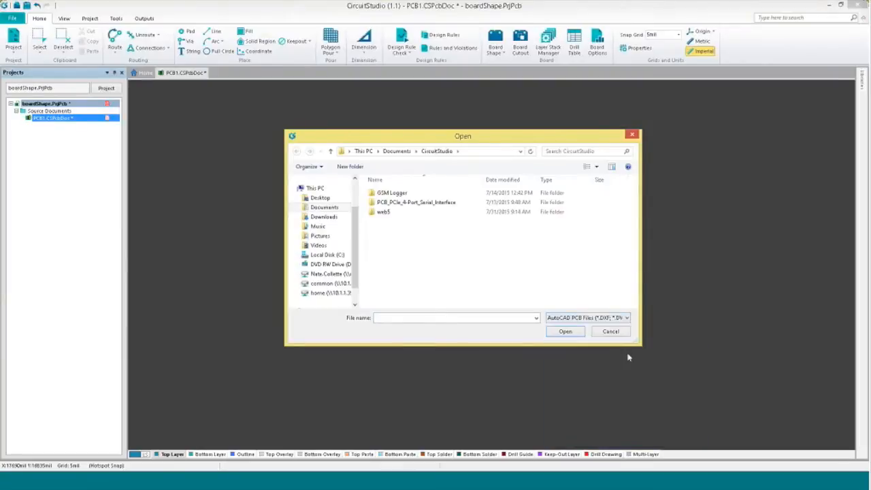
{"action": "double_click", "coordinate": [408, 222]}
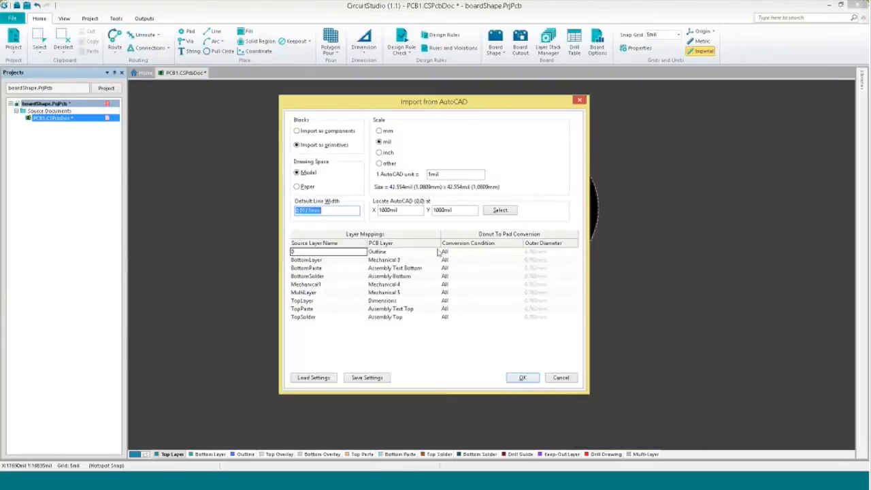
{"action": "left_click", "coordinate": [380, 133]}
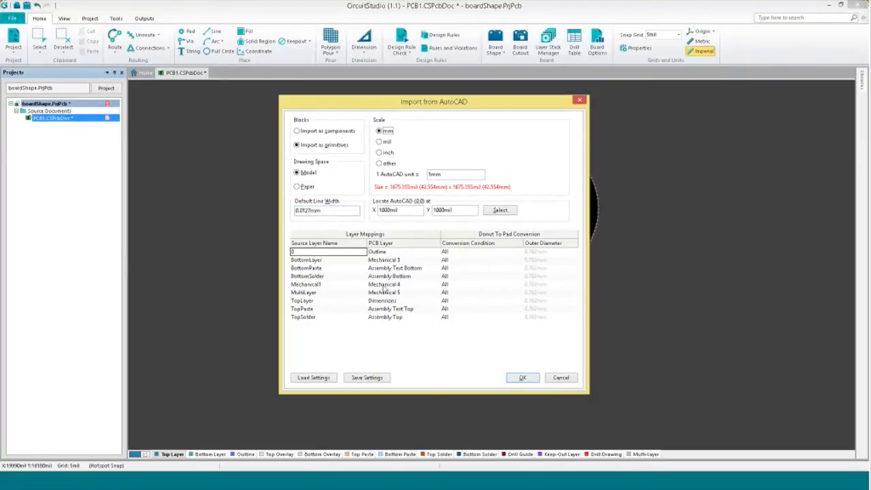
{"action": "left_click", "coordinate": [533, 377]}
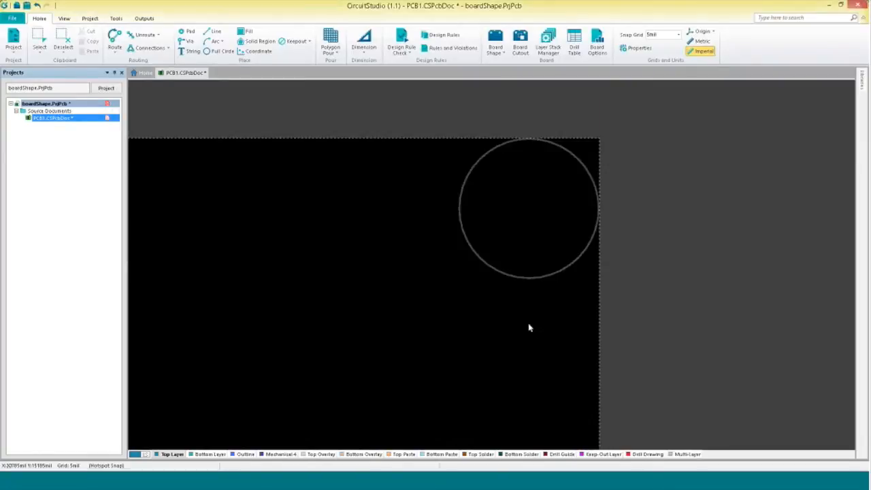
Select the imported square outline with cut corners at the board's lower-left corner and define the board shape from it.
{"action": "left_click", "coordinate": [436, 264]}
{"action": "scroll", "coordinate": [499, 259], "scroll_direction": "down", "scroll_amount": 5, "text": "ctrl"}
{"action": "right_click_drag", "start_coordinate": [467, 279], "coordinate": [640, 97]}
{"action": "scroll", "coordinate": [550, 192], "scroll_direction": "down", "scroll_amount": 1, "text": "ctrl"}
{"action": "scroll", "coordinate": [334, 342], "scroll_direction": "up", "scroll_amount": 5, "text": "ctrl"}
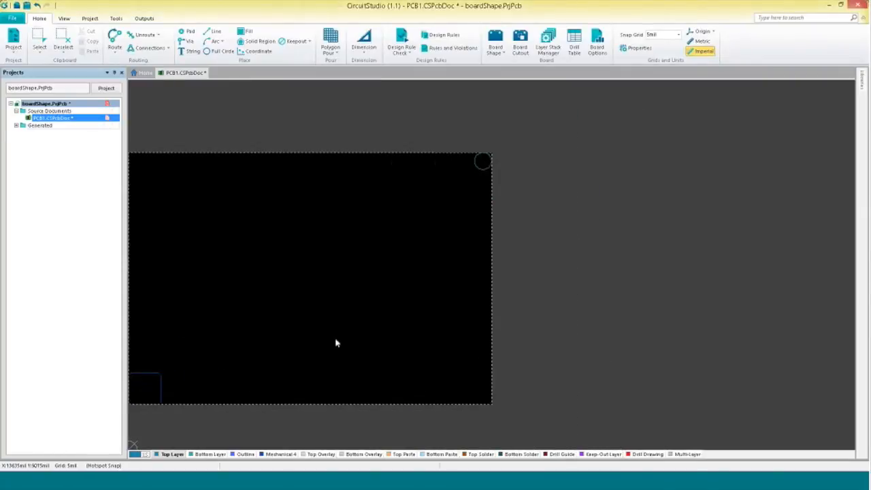
{"action": "right_click_drag", "start_coordinate": [258, 395], "coordinate": [562, 256]}
{"action": "left_click_drag", "start_coordinate": [366, 353], "coordinate": [168, 208]}
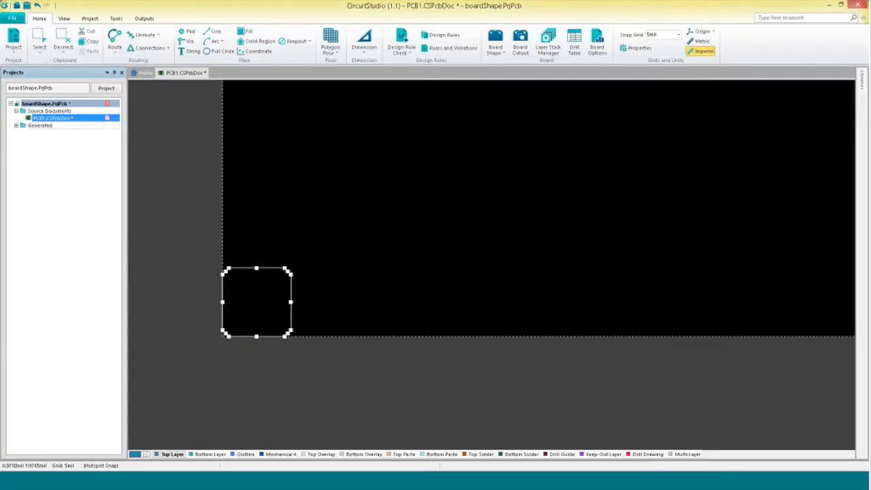
{"action": "left_click", "coordinate": [497, 53]}
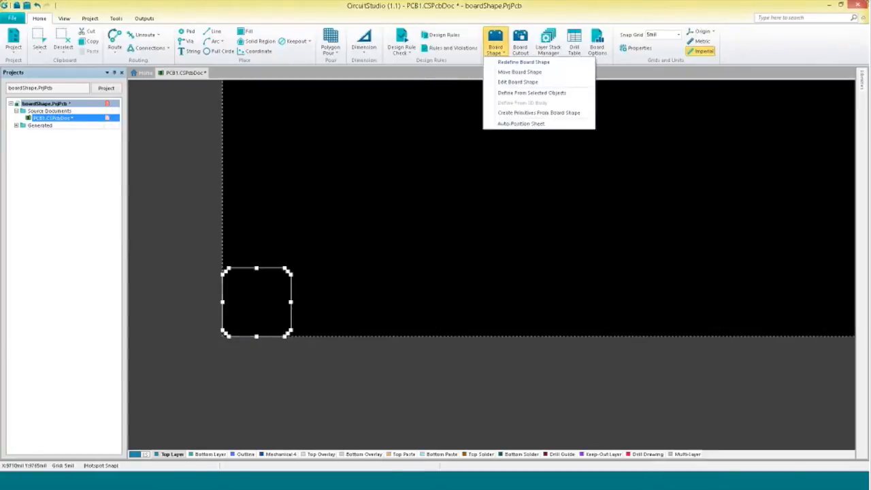
{"action": "left_click", "coordinate": [534, 93]}
{"action": "left_click", "coordinate": [294, 315]}
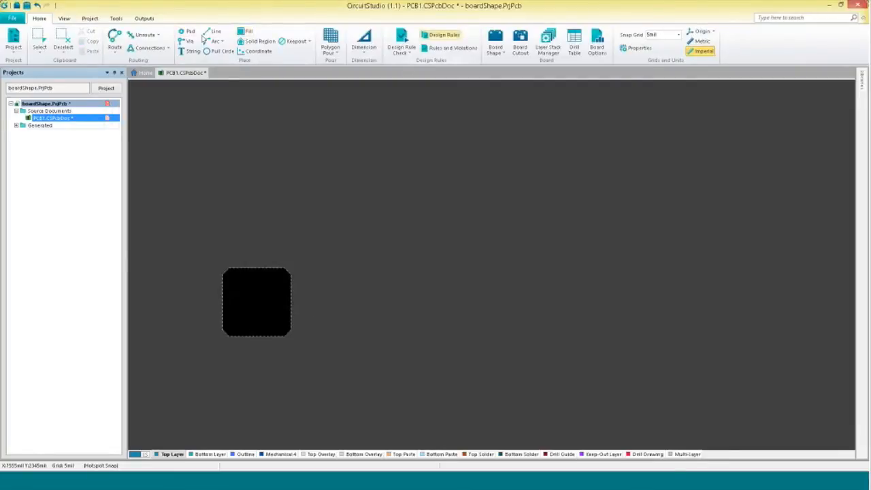
Select the imported outline primitives around the small square board and delete them.
{"action": "left_click", "coordinate": [65, 19]}
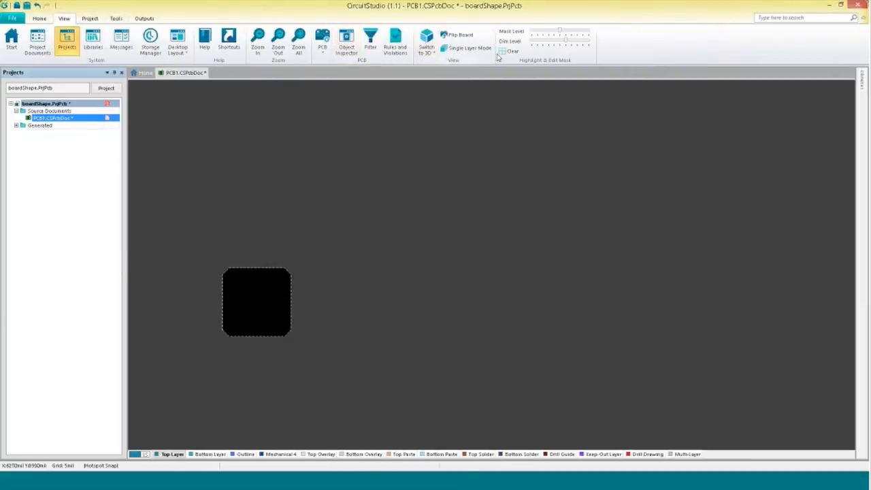
{"action": "left_click_drag", "start_coordinate": [191, 235], "coordinate": [338, 360]}
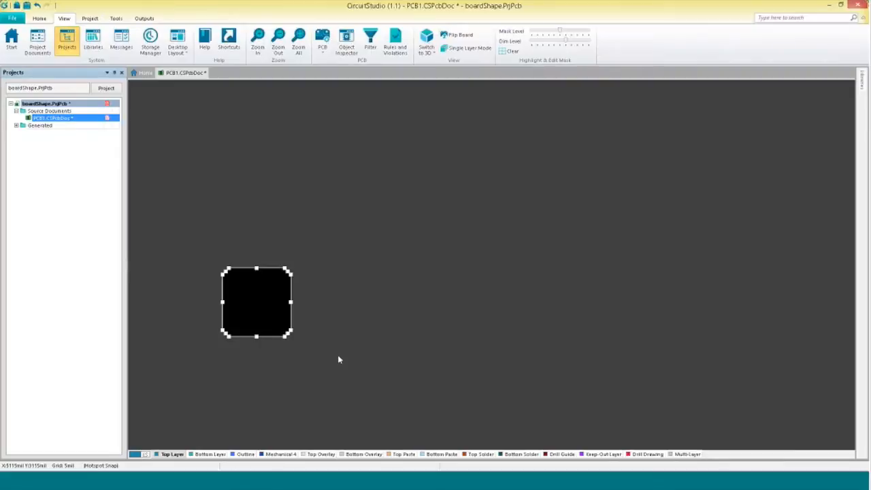
{"action": "key", "text": "Delete"}
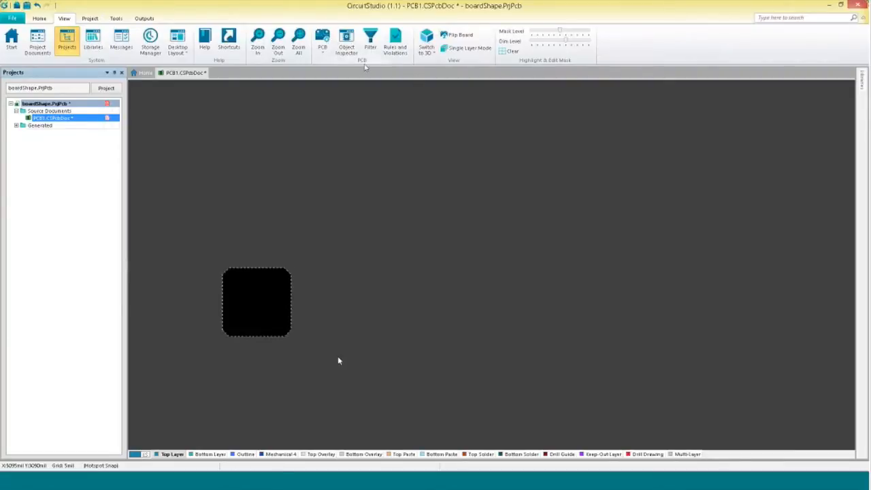
Place the component footprint from base.PcbLib, containing the STEP body, to the right of the square board.
{"action": "left_click", "coordinate": [38, 18]}
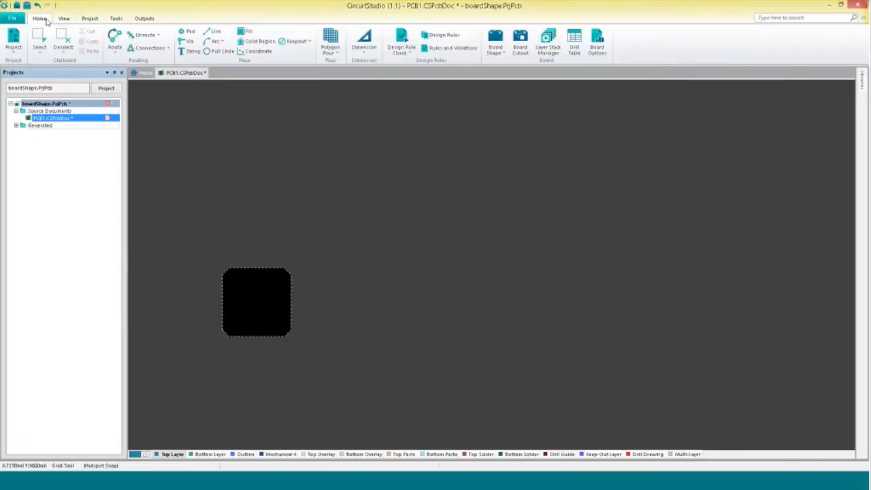
{"action": "left_click", "coordinate": [498, 54]}
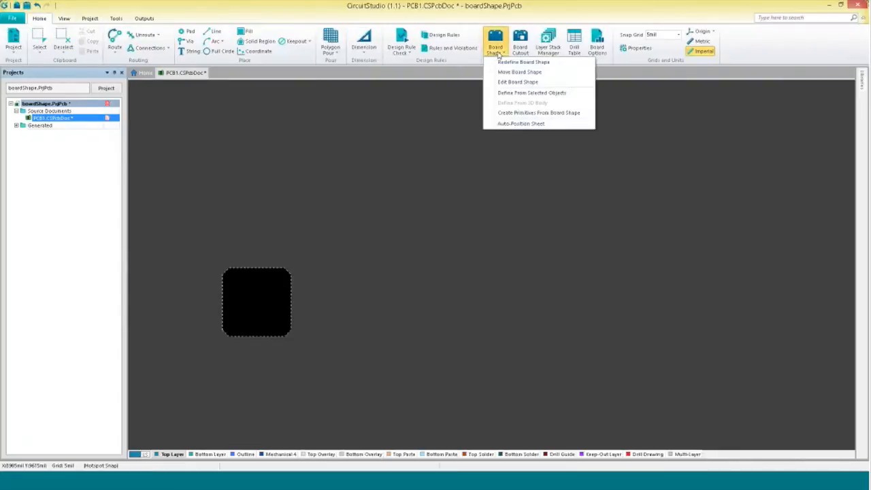
{"action": "left_click", "coordinate": [411, 138]}
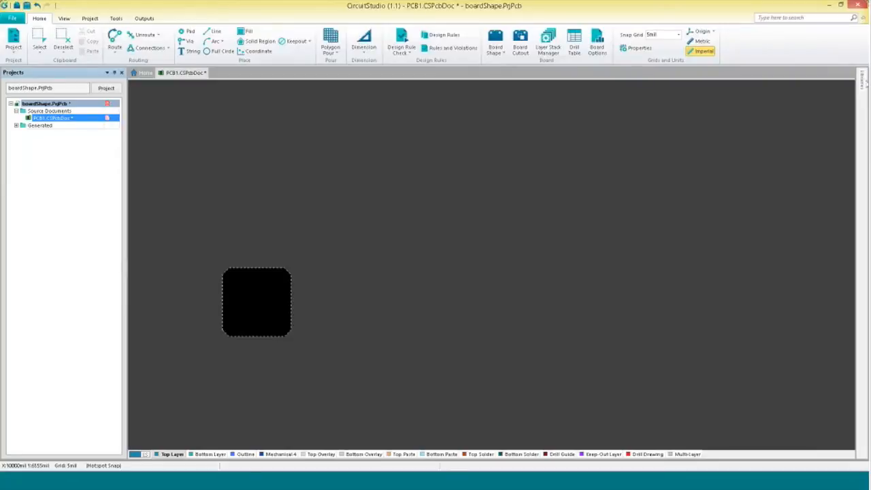
{"action": "left_click", "coordinate": [863, 85]}
{"action": "left_click", "coordinate": [841, 112]}
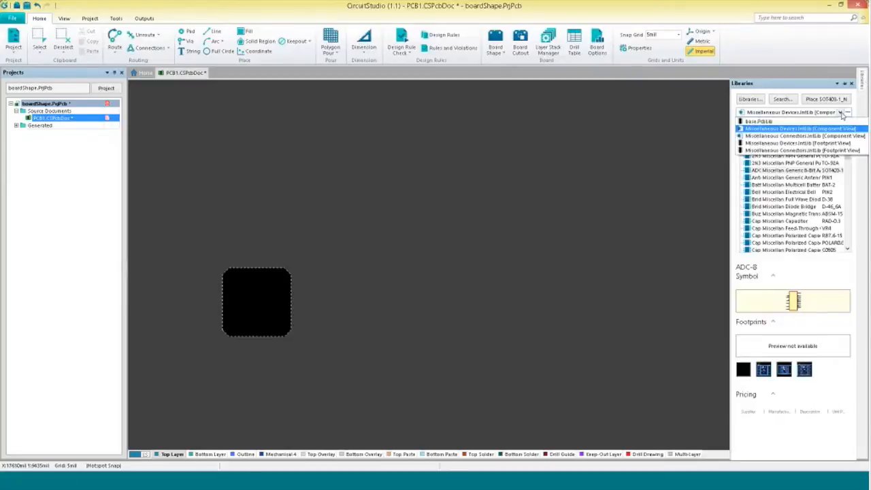
{"action": "left_click", "coordinate": [789, 121]}
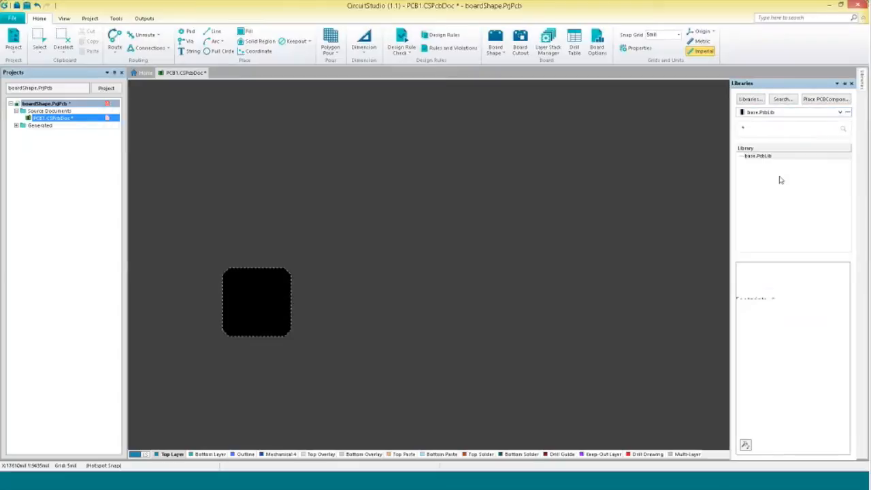
{"action": "mouse_move", "coordinate": [781, 179]}
{"action": "left_mouse_down"}
{"action": "mouse_move", "coordinate": [416, 238]}
{"action": "mouse_move", "coordinate": [353, 281]}
{"action": "left_mouse_up"}
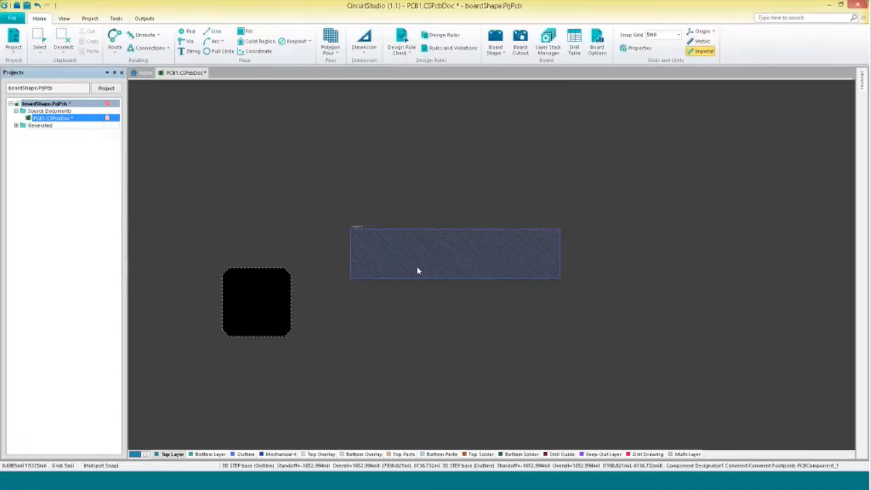
In 3D view, start defining the board shape from the enclosure body, pick its inner floor face and align it with the top board surface.
{"action": "key", "text": "3"}
{"action": "key", "text": "shift"}
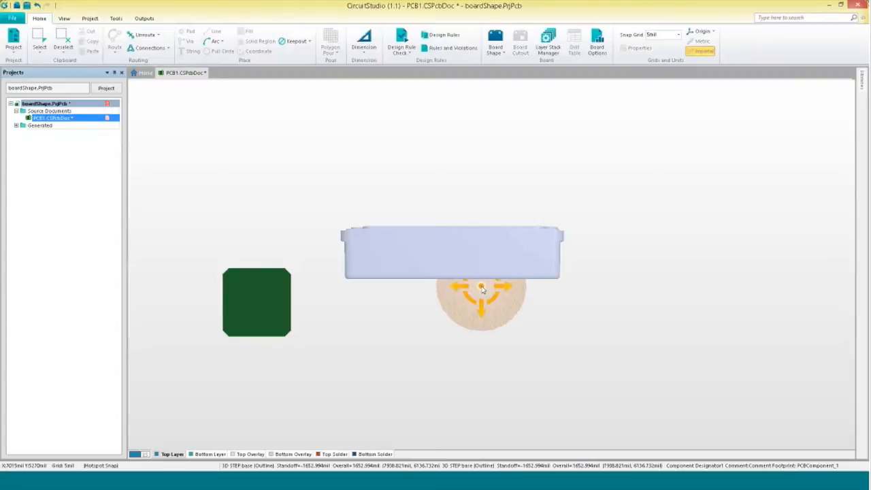
{"action": "right_click_drag", "start_coordinate": [492, 311], "coordinate": [533, 377], "text": "shift"}
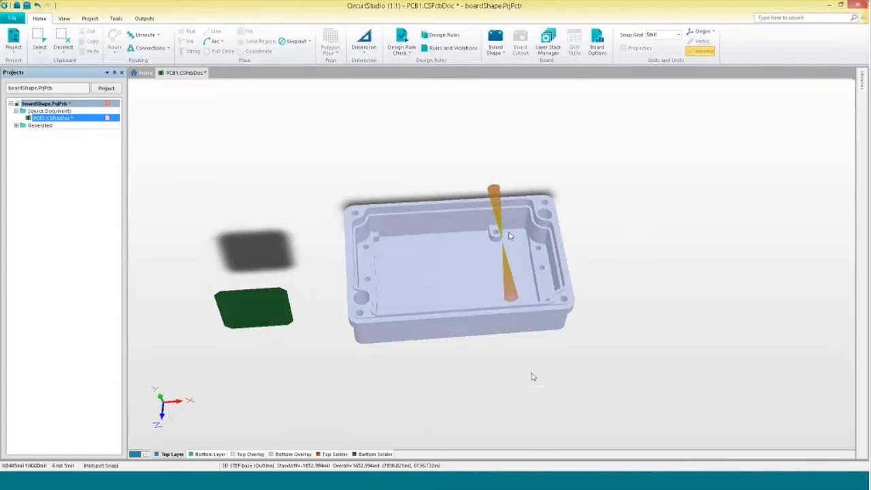
{"action": "left_click", "coordinate": [501, 58]}
{"action": "left_click", "coordinate": [530, 102]}
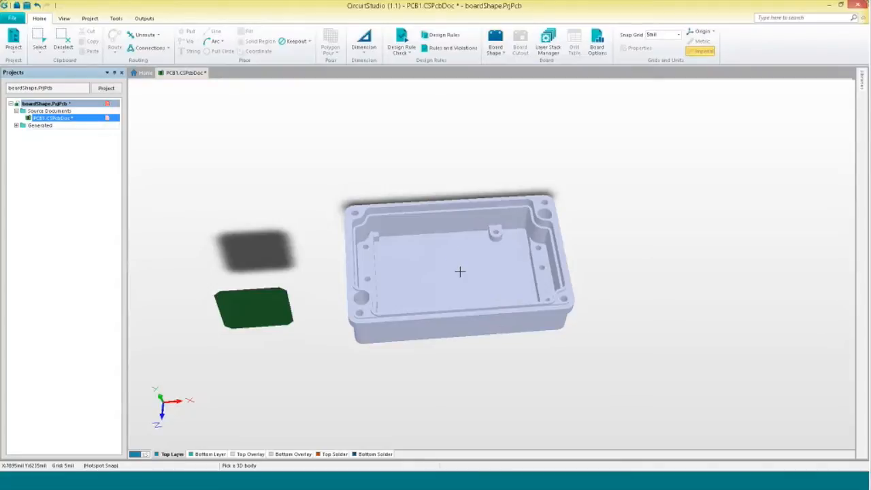
{"action": "left_click", "coordinate": [461, 271]}
{"action": "left_click", "coordinate": [453, 274]}
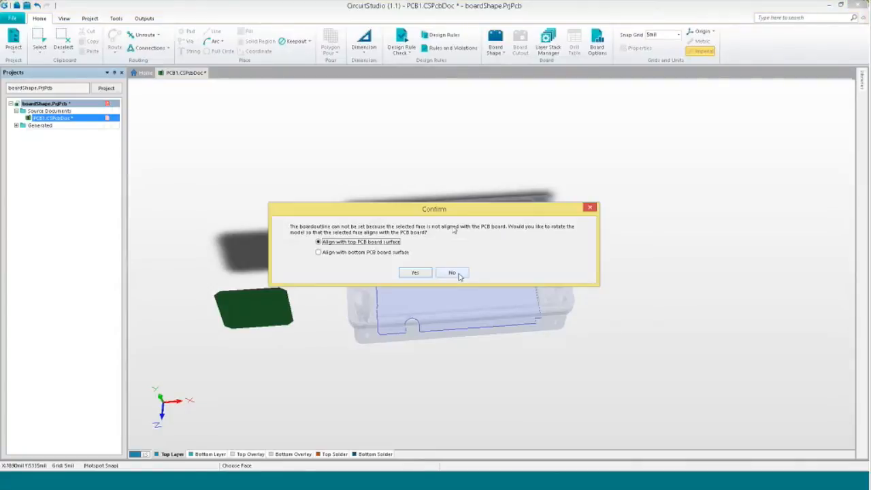
{"action": "left_click", "coordinate": [411, 274]}
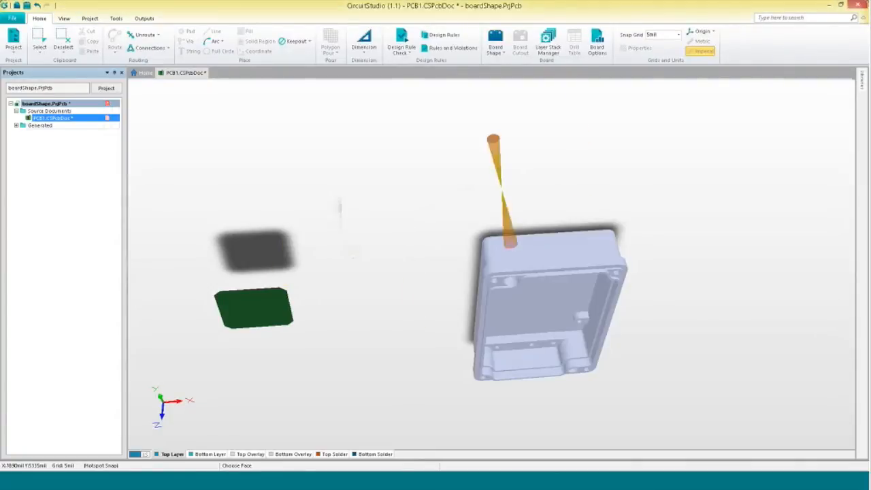
Define the board shape from the rotated 3D enclosure body using its inner floor face, and return to the 2D view.
{"action": "left_click", "coordinate": [495, 45]}
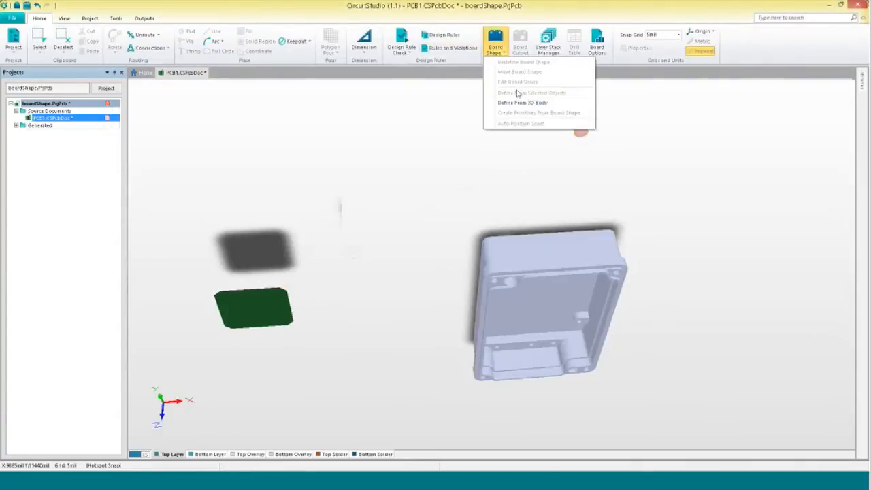
{"action": "left_click", "coordinate": [518, 103]}
{"action": "left_click", "coordinate": [553, 310]}
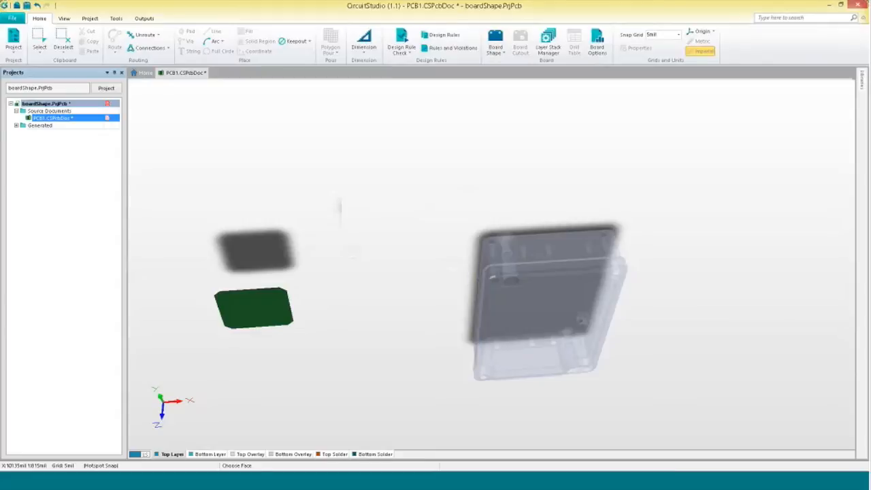
{"action": "left_click", "coordinate": [570, 299]}
{"action": "left_click", "coordinate": [485, 280]}
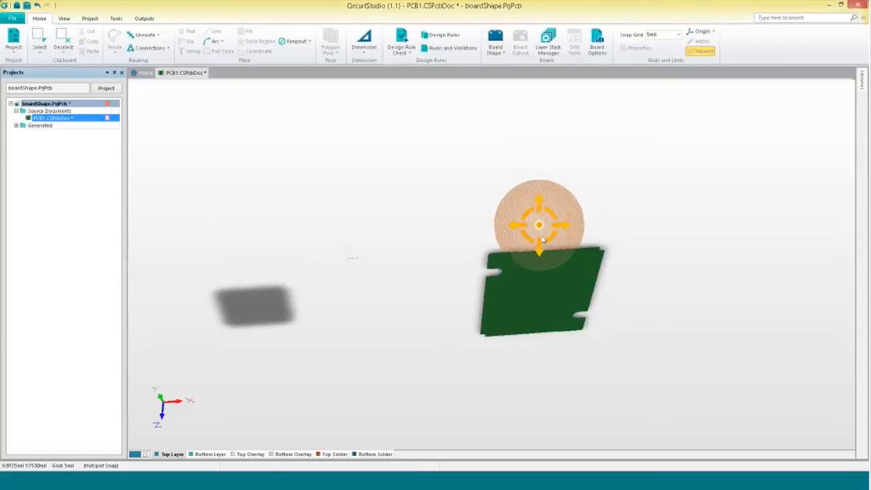
{"action": "mouse_move", "coordinate": [534, 216]}
{"action": "right_mouse_down", "text": "shift"}
{"action": "mouse_move", "coordinate": [519, 189]}
{"action": "mouse_move", "coordinate": [533, 205]}
{"action": "right_mouse_up", "text": "shift"}
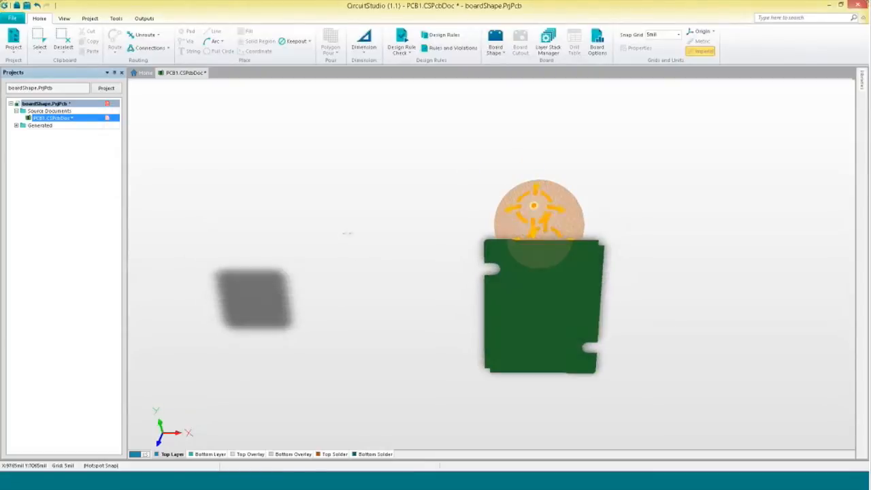
{"action": "key", "text": "2"}
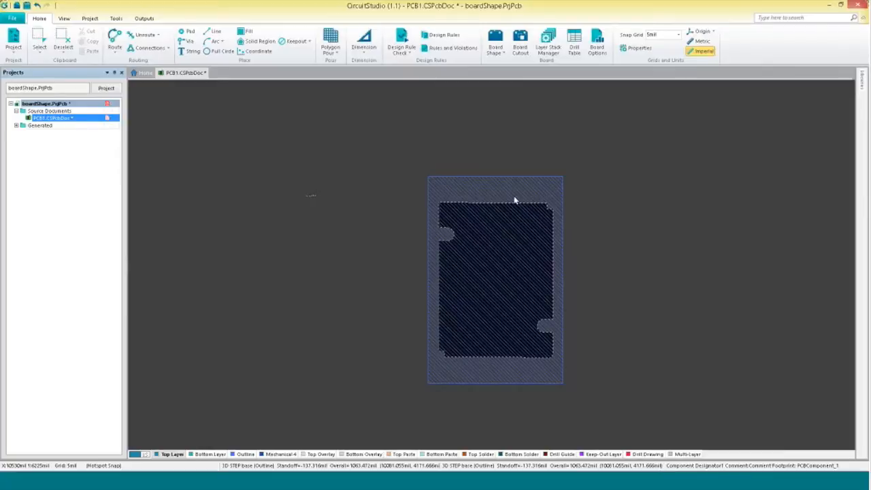
Edit the board shape by moving the left edge section below the notch outward; try pulling a vertex out of it and undo that.
{"action": "left_click", "coordinate": [495, 52]}
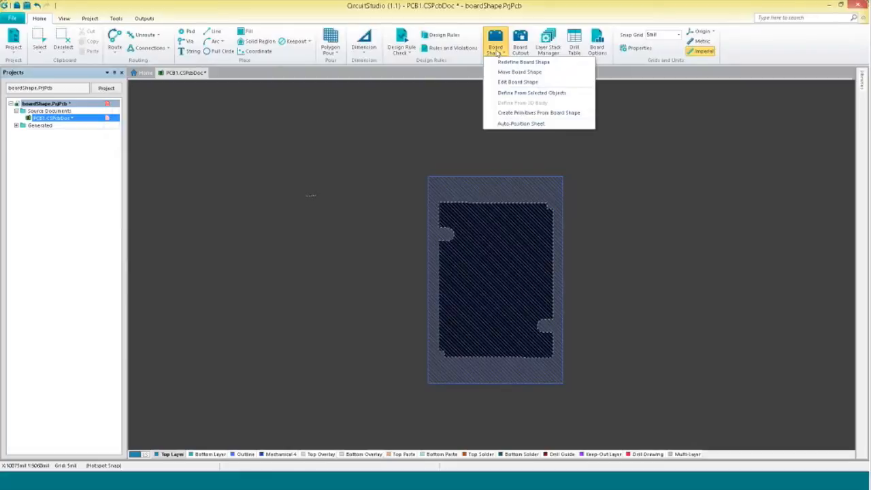
{"action": "left_click", "coordinate": [525, 83]}
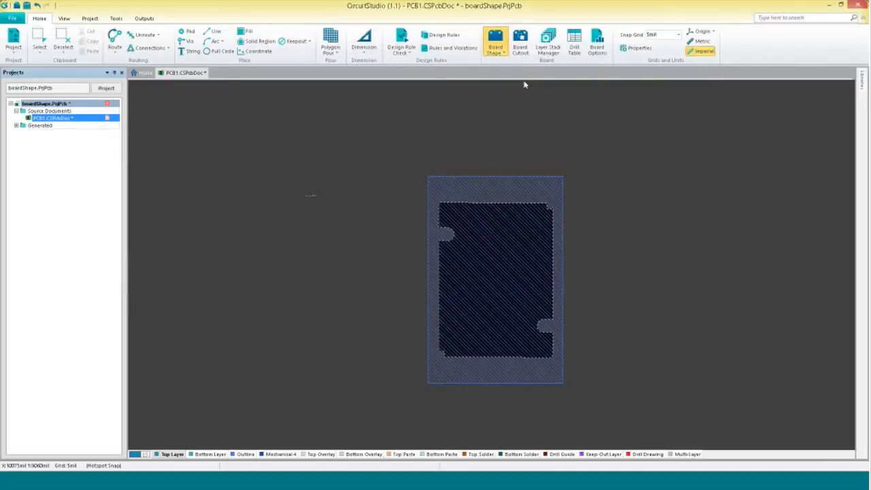
{"action": "scroll", "coordinate": [457, 325], "scroll_direction": "up", "scroll_amount": 1, "text": "ctrl"}
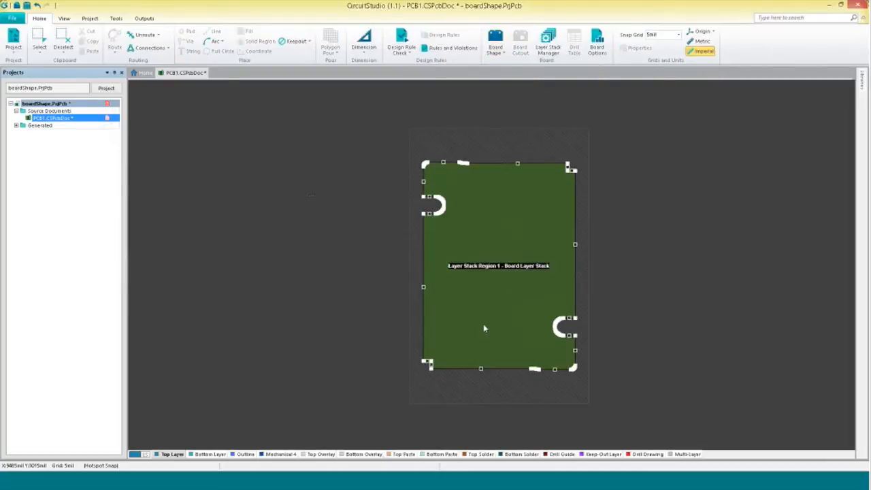
{"action": "scroll", "coordinate": [457, 327], "scroll_direction": "up", "scroll_amount": 1, "text": "ctrl"}
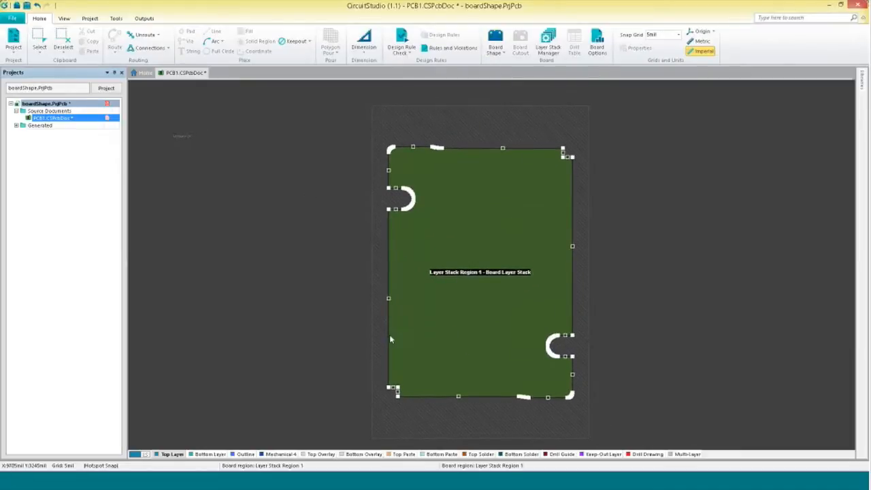
{"action": "left_click_drag", "start_coordinate": [390, 338], "coordinate": [323, 332]}
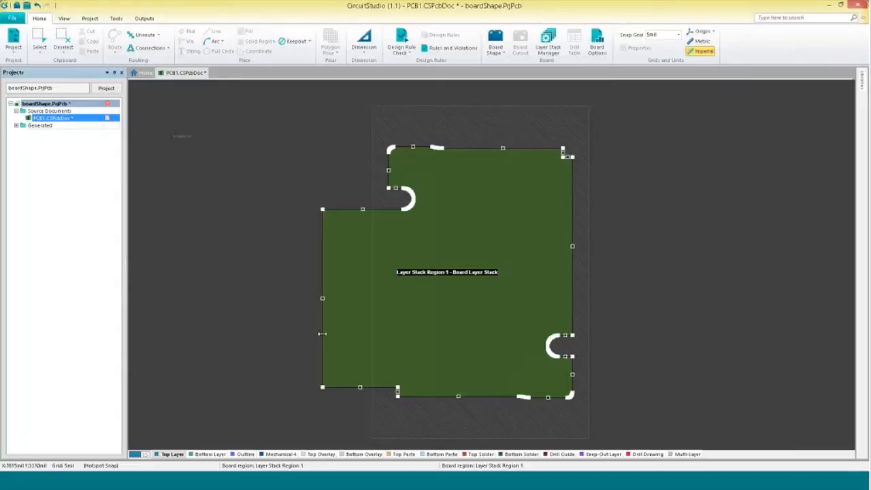
{"action": "left_click_drag", "start_coordinate": [322, 334], "coordinate": [293, 320]}
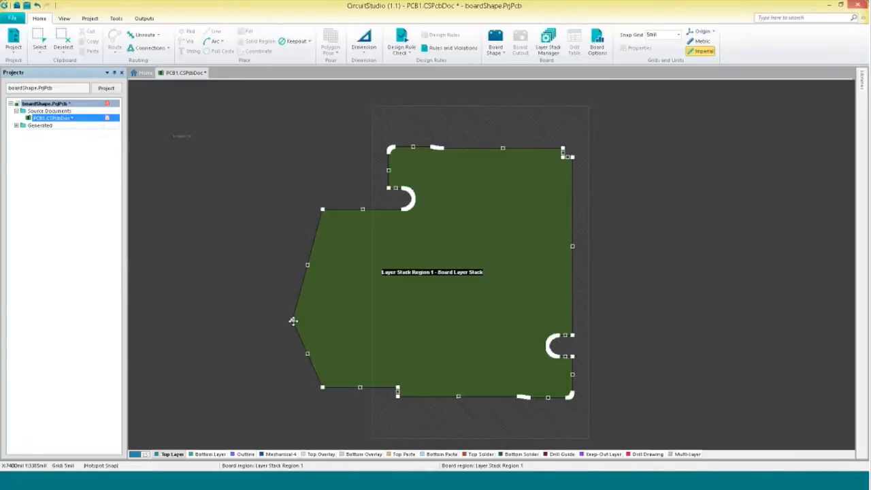
{"action": "key", "text": "ctrl+z"}
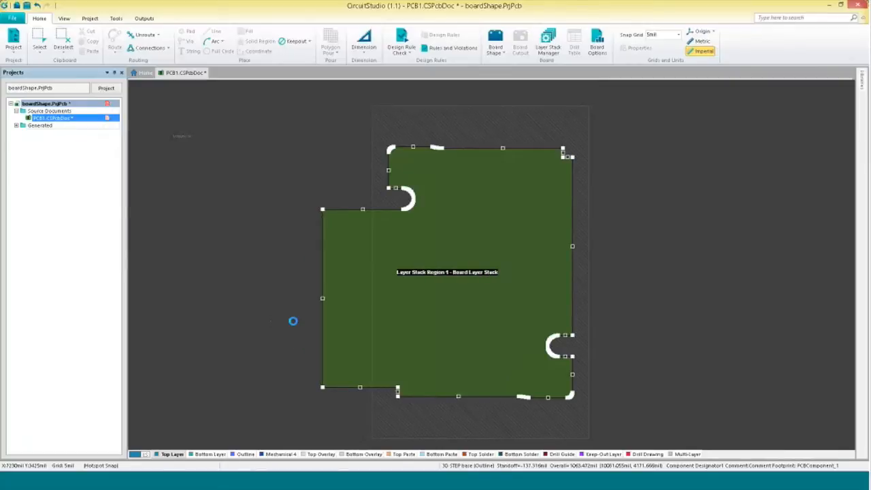
Reshape the lower-left corner of the board's extended section into a rounded arc by cycling through the vertex modes.
{"action": "left_click_drag", "start_coordinate": [323, 386], "coordinate": [307, 374]}
{"action": "key", "text": "shift+space"}
{"action": "key", "text": "shift+space"}
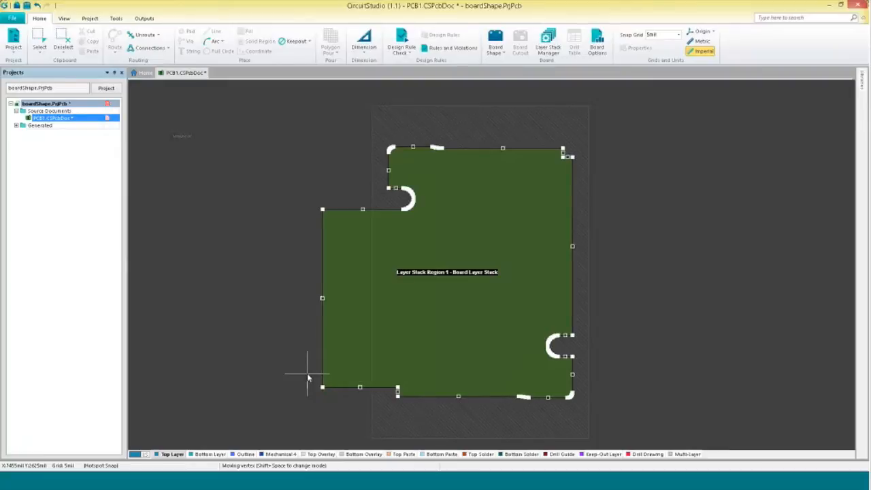
{"action": "key", "text": "shift+space"}
{"action": "left_click_drag", "start_coordinate": [307, 375], "coordinate": [356, 362]}
{"action": "key", "text": "shift+space"}
{"action": "key", "text": "shift+space"}
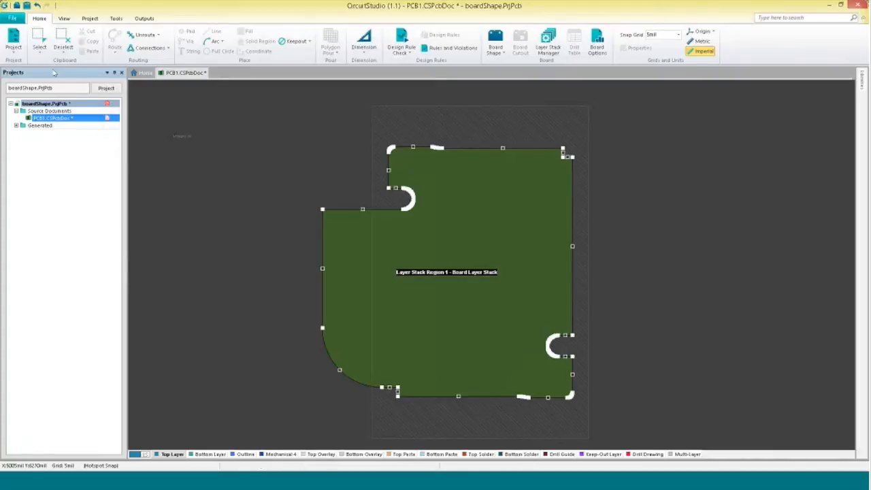
Add a new schematic document to the boardShape project.
{"action": "left_click", "coordinate": [13, 19]}
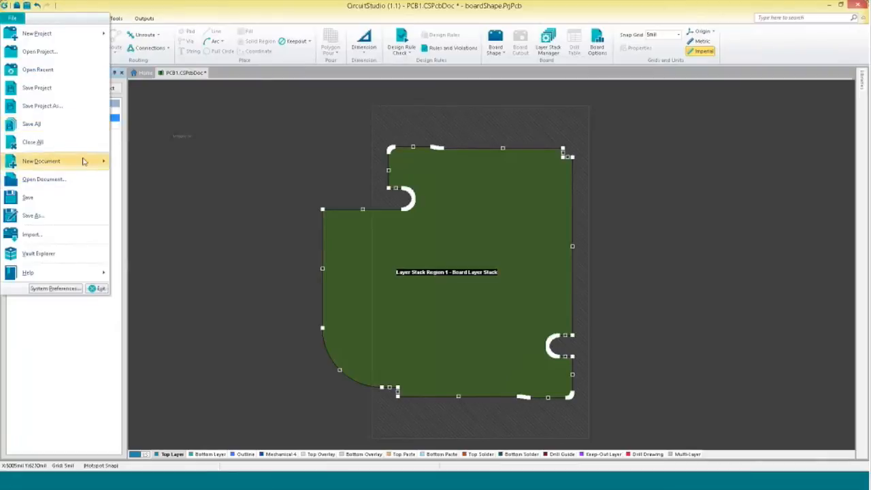
{"action": "mouse_move", "coordinate": [86, 162]}
{"action": "left_click", "coordinate": [170, 172]}
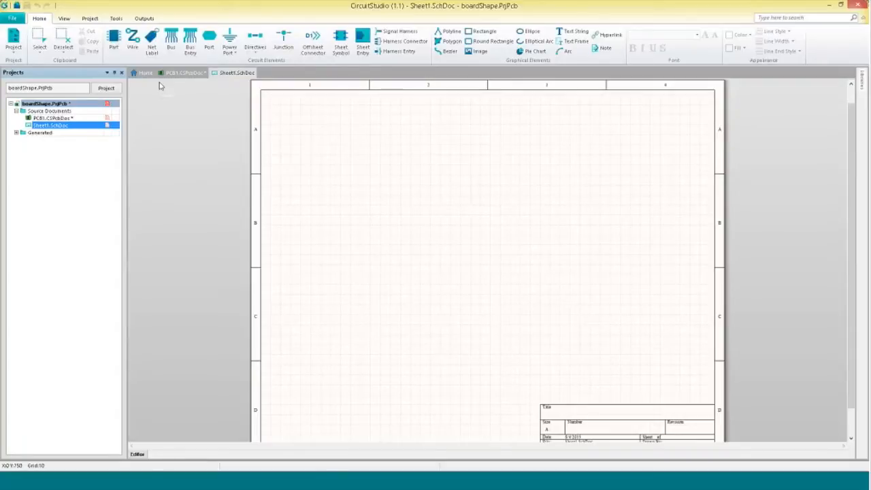
Set the schematic grid color to medium gray in the system preferences.
{"action": "left_click", "coordinate": [16, 18]}
{"action": "left_click", "coordinate": [66, 289]}
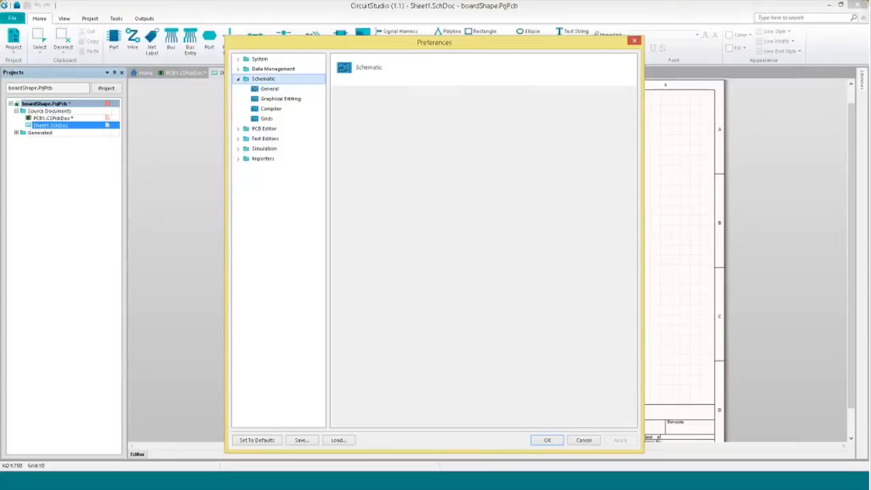
{"action": "left_click", "coordinate": [266, 118]}
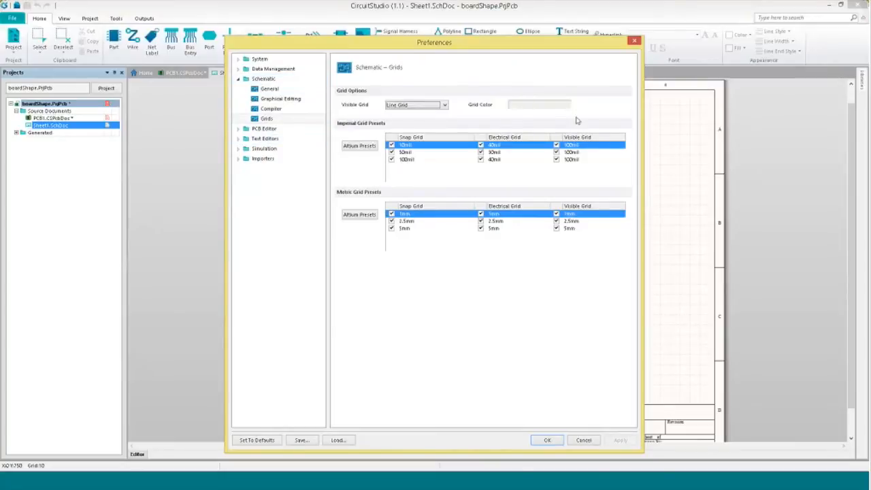
{"action": "left_click", "coordinate": [552, 108]}
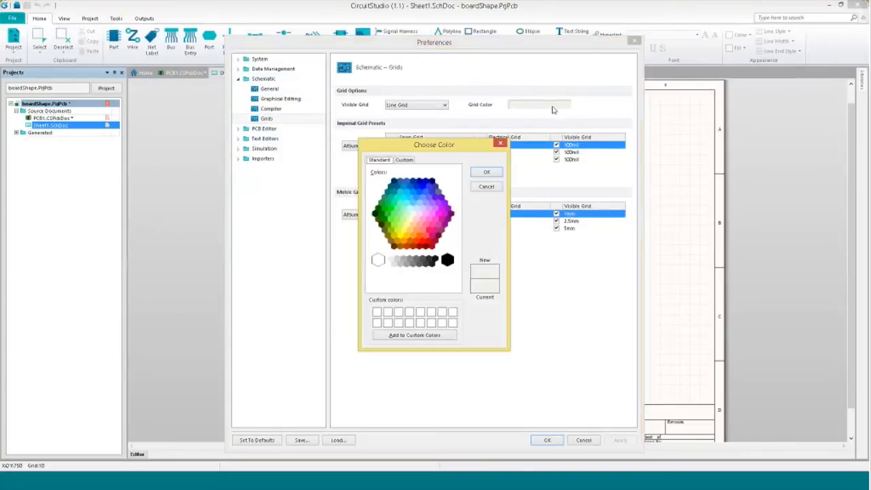
{"action": "left_click", "coordinate": [410, 262]}
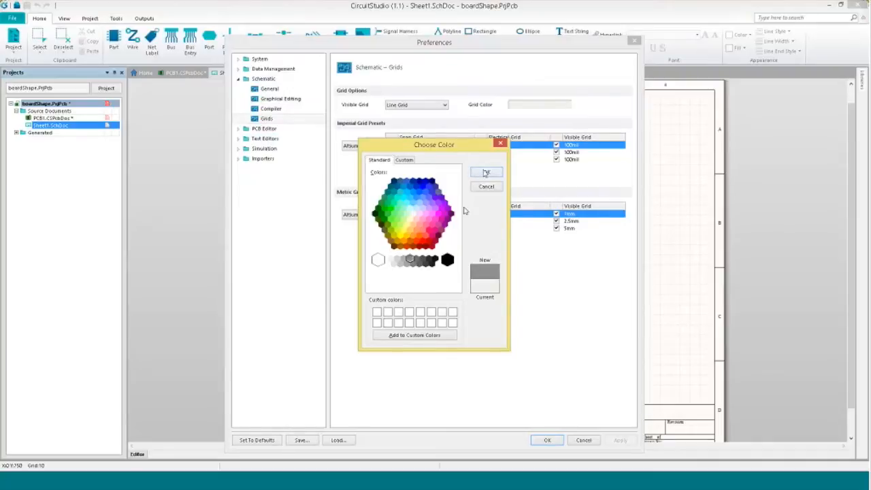
{"action": "left_click", "coordinate": [486, 173]}
Review the visible grid types, imperial presets and grid-setting options, keep Line Grid and accept the preferences.
{"action": "left_click", "coordinate": [445, 106]}
{"action": "left_click", "coordinate": [460, 94]}
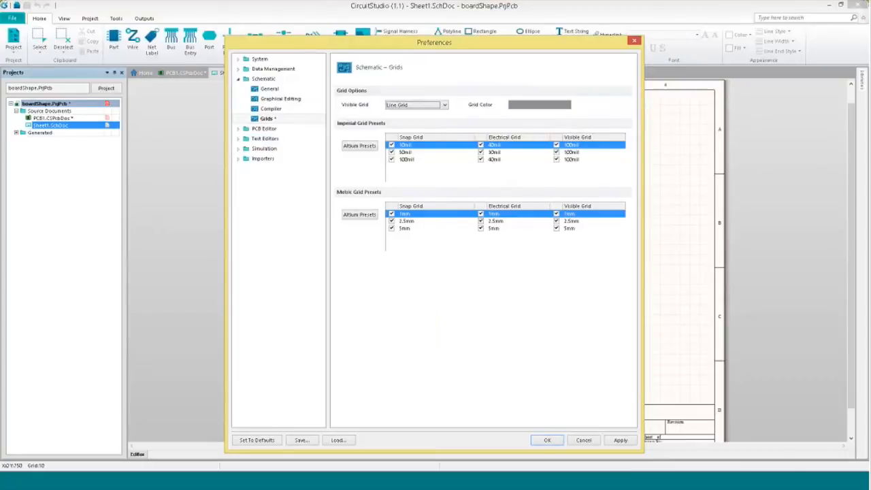
{"action": "left_click", "coordinate": [367, 150]}
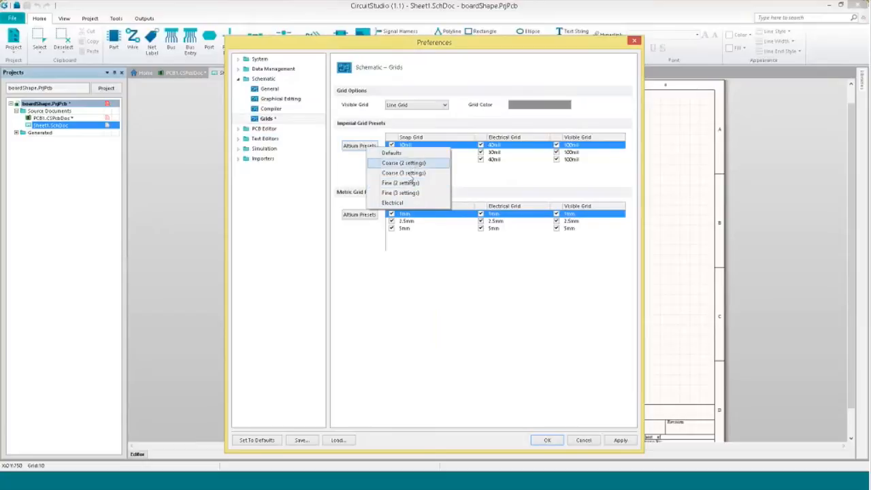
{"action": "left_click", "coordinate": [439, 174]}
{"action": "right_click", "coordinate": [440, 183]}
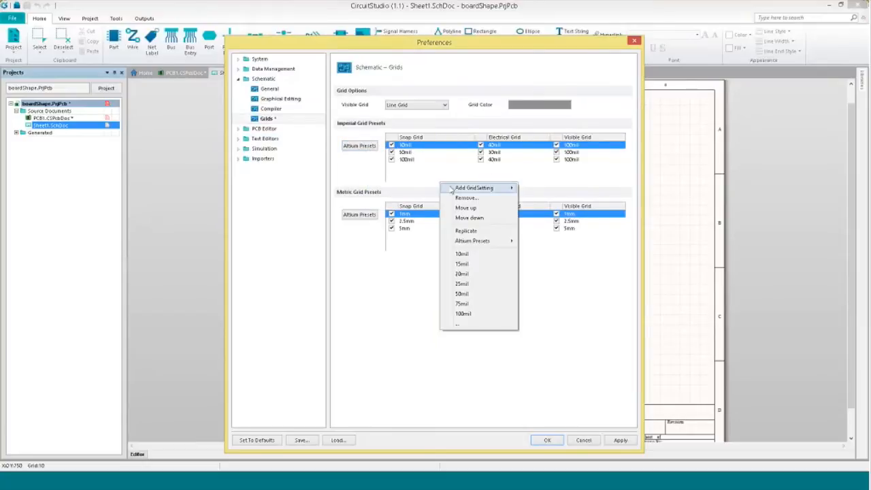
{"action": "mouse_move", "coordinate": [452, 191]}
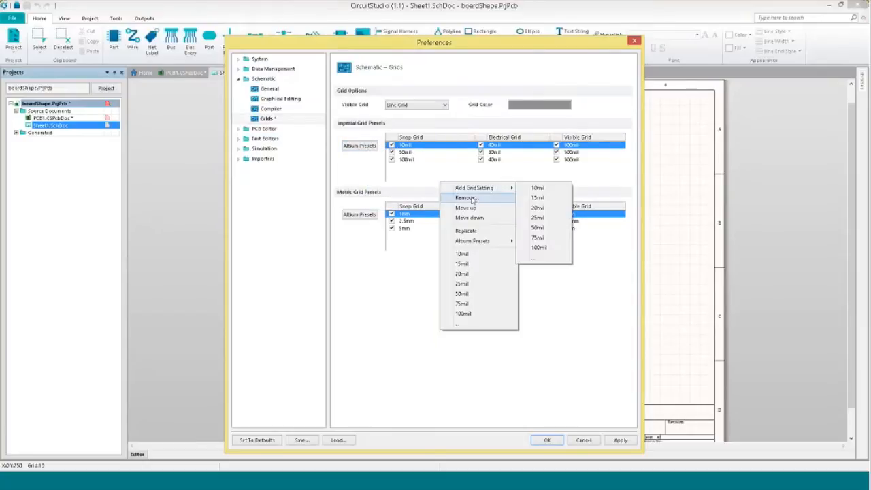
{"action": "left_click", "coordinate": [388, 310]}
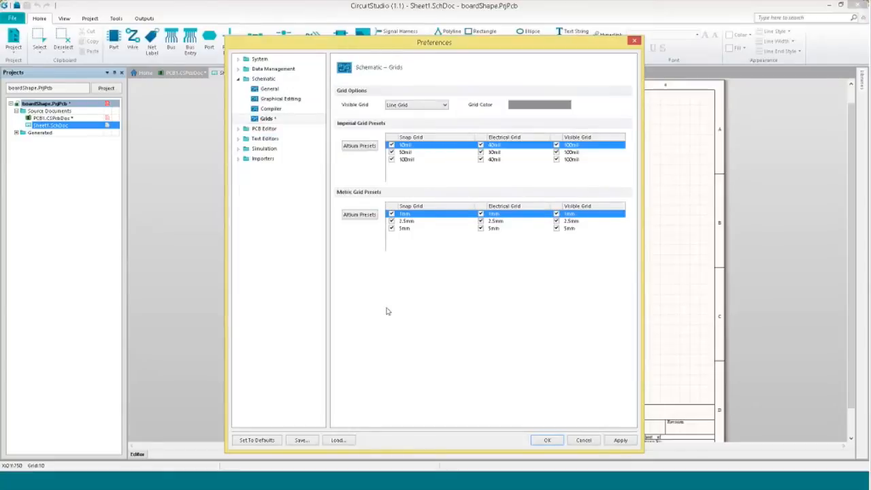
{"action": "left_click", "coordinate": [547, 439]}
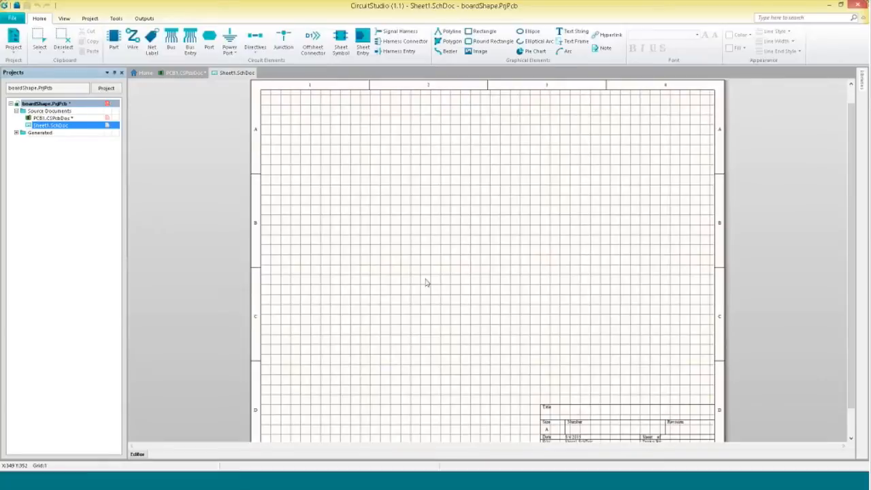
Examine the snap, visible and electrical grid settings in the sheet's document options, and inspect the schematic grid up close.
{"action": "right_click", "coordinate": [384, 262]}
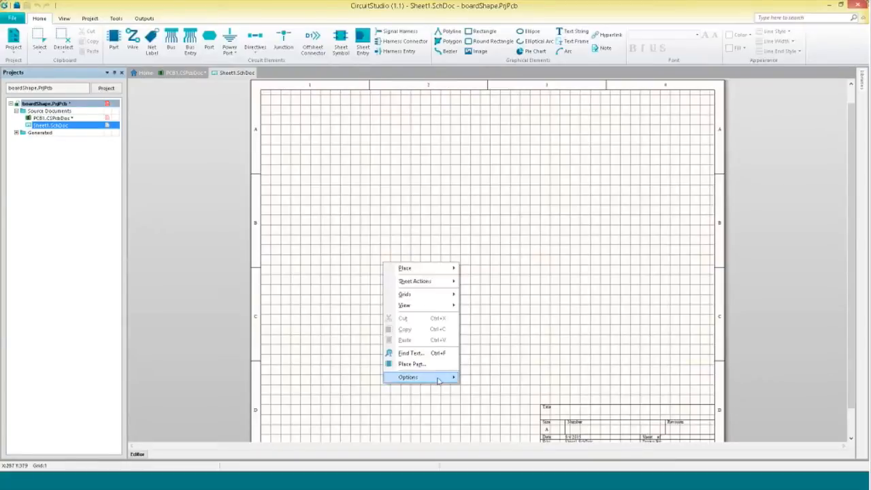
{"action": "mouse_move", "coordinate": [422, 377]}
{"action": "left_click", "coordinate": [474, 378]}
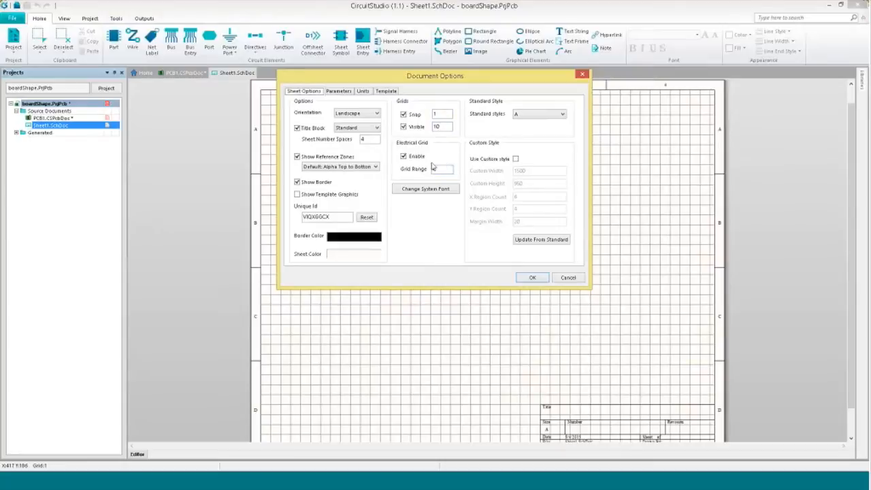
{"action": "left_click", "coordinate": [567, 279]}
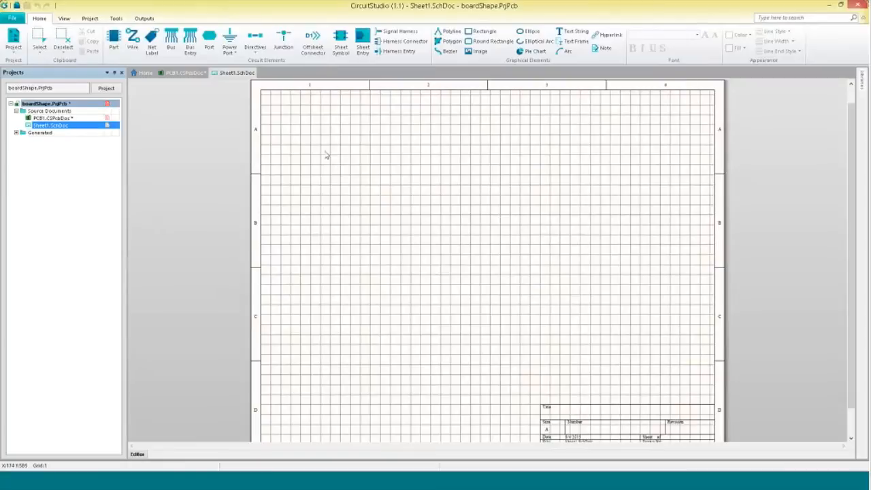
{"action": "right_click_drag", "start_coordinate": [338, 154], "coordinate": [350, 182]}
{"action": "scroll", "coordinate": [349, 182], "scroll_direction": "up", "scroll_amount": 3, "text": "ctrl"}
{"action": "right_click_drag", "start_coordinate": [359, 220], "coordinate": [336, 295]}
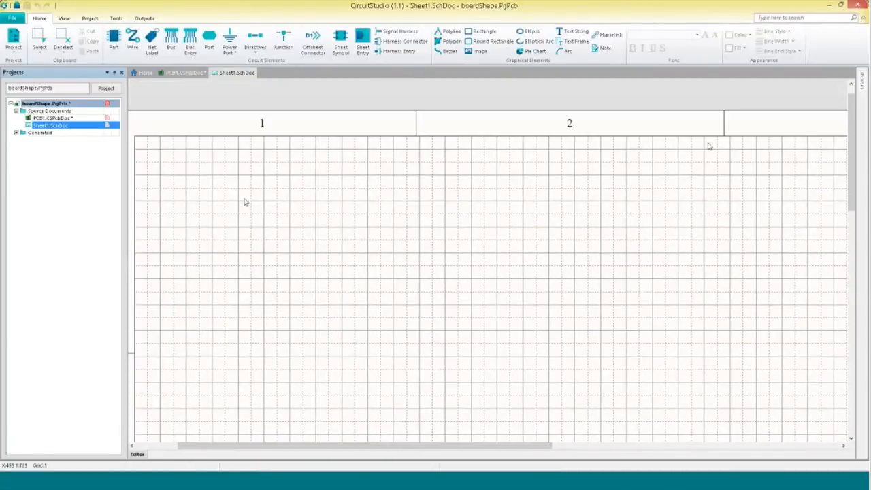
{"action": "mouse_move", "coordinate": [860, 76]}
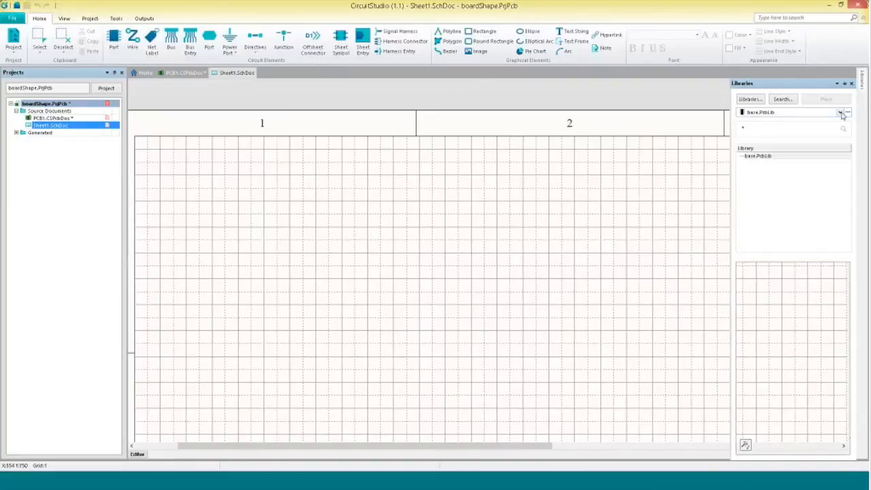
{"action": "left_click", "coordinate": [842, 113]}
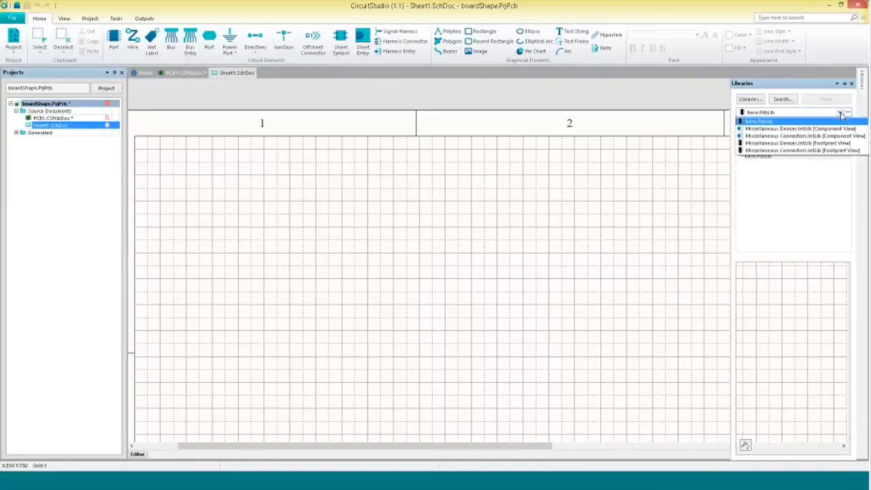
{"action": "left_click", "coordinate": [840, 151]}
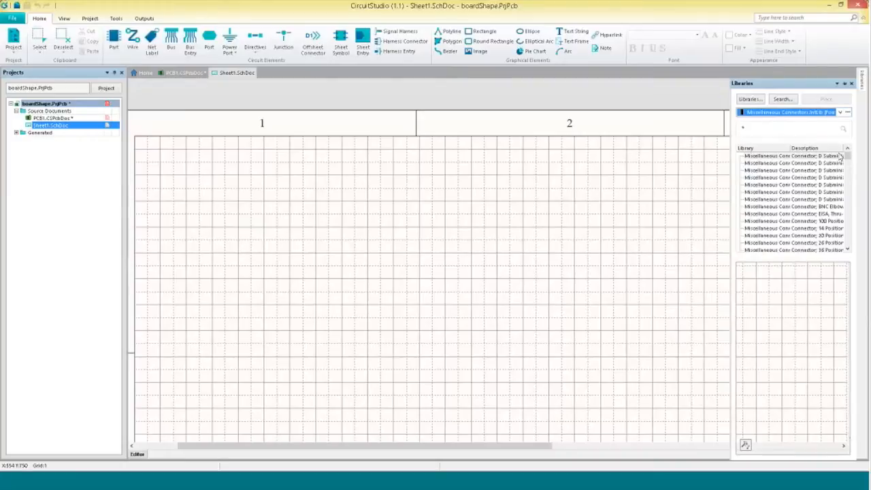
{"action": "left_click", "coordinate": [841, 113]}
{"action": "left_click", "coordinate": [817, 143]}
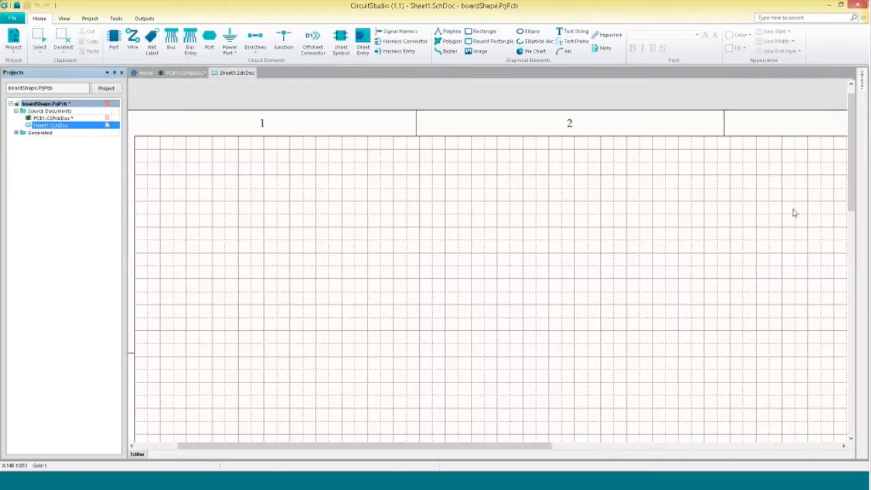
Place a 2N3904 transistor on the schematic from the component view of the Miscellaneous Devices.IntLib library.
{"action": "mouse_move", "coordinate": [863, 85]}
{"action": "left_click", "coordinate": [842, 113]}
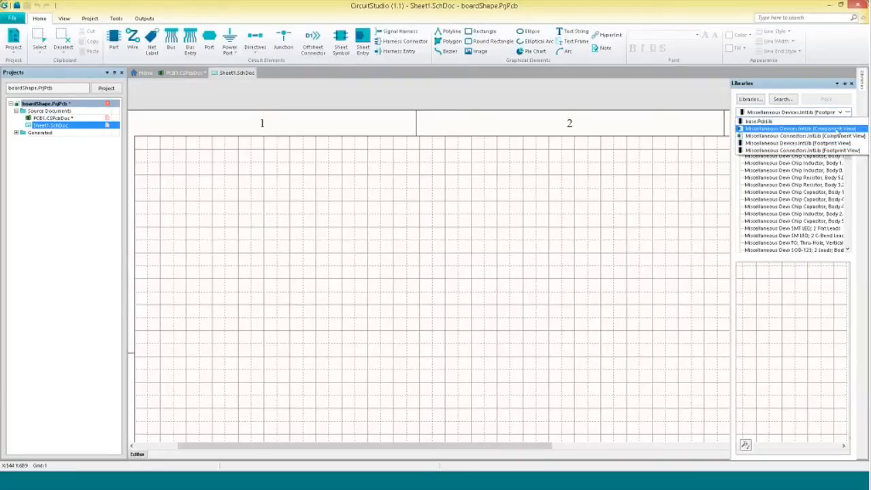
{"action": "left_click", "coordinate": [839, 129]}
{"action": "left_click_drag", "start_coordinate": [772, 163], "coordinate": [248, 241]}
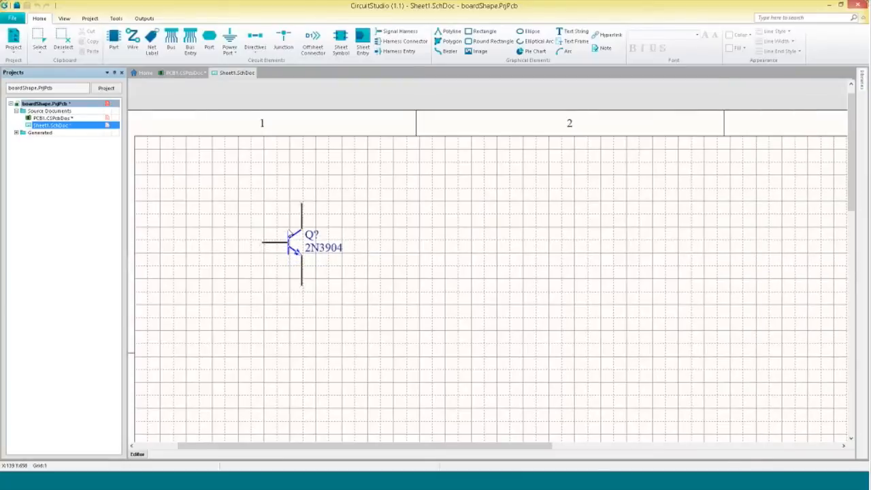
Place an ADC-8 converter from the same library and move it so its output pins lie beside the transistor.
{"action": "left_click", "coordinate": [861, 80]}
{"action": "left_click_drag", "start_coordinate": [772, 171], "coordinate": [428, 213]}
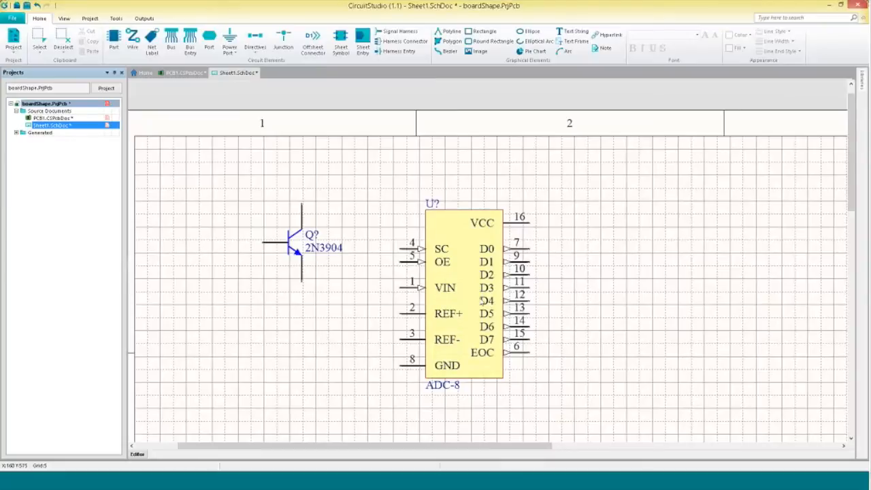
{"action": "left_click_drag", "start_coordinate": [536, 289], "coordinate": [293, 315]}
Try to draw a wire in the space beside the ADC-8's data output pins.
{"action": "scroll", "coordinate": [292, 316], "scroll_direction": "up", "scroll_amount": 5, "text": "ctrl"}
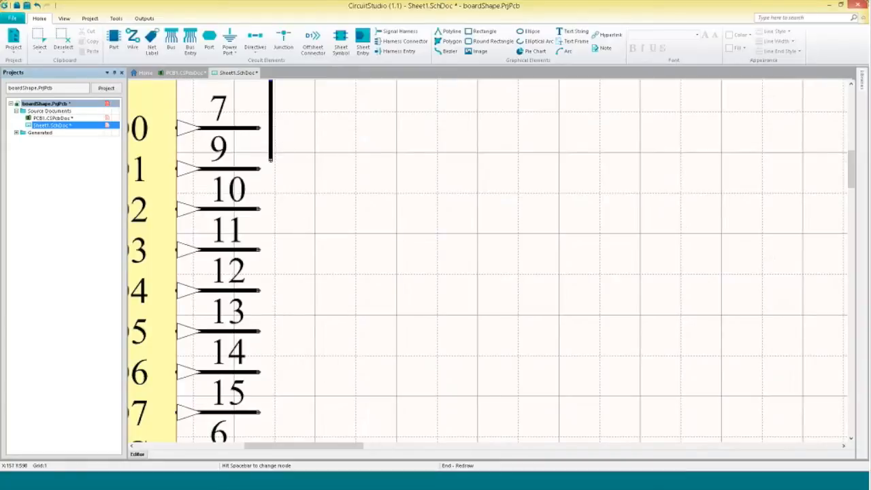
{"action": "left_click", "coordinate": [134, 45]}
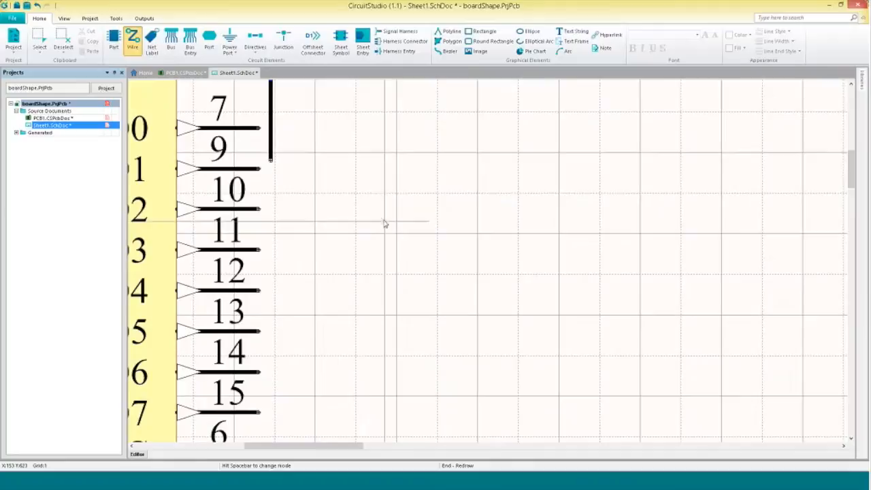
{"action": "left_click", "coordinate": [290, 234]}
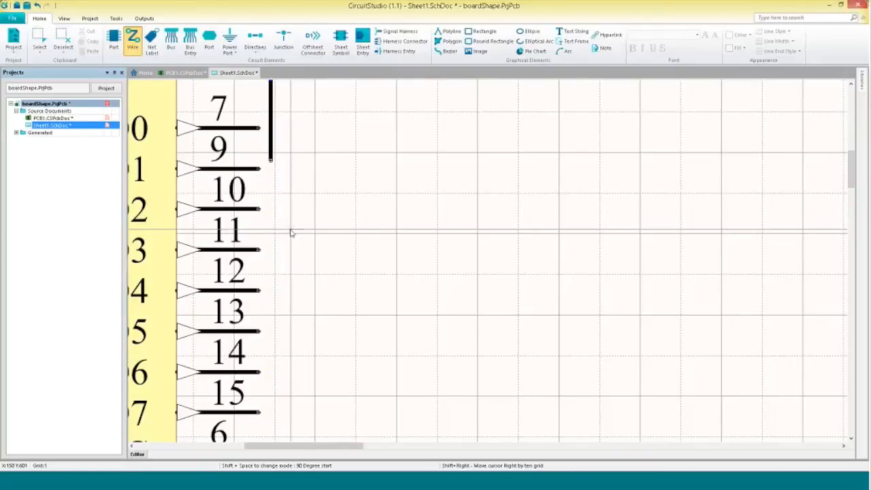
{"action": "right_click", "coordinate": [298, 224]}
Review the unit system and the snap, visible and electrical grid settings in the sheet's document options.
{"action": "right_click", "coordinate": [297, 224]}
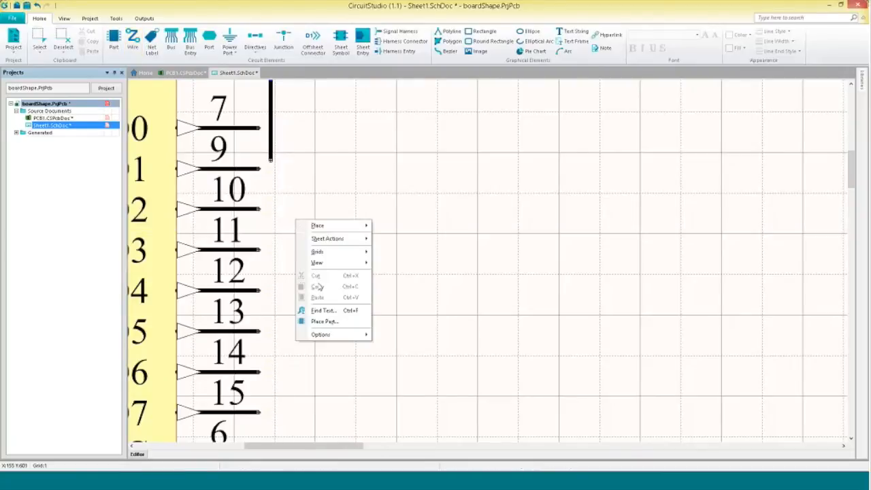
{"action": "mouse_move", "coordinate": [340, 338]}
{"action": "left_click", "coordinate": [383, 336]}
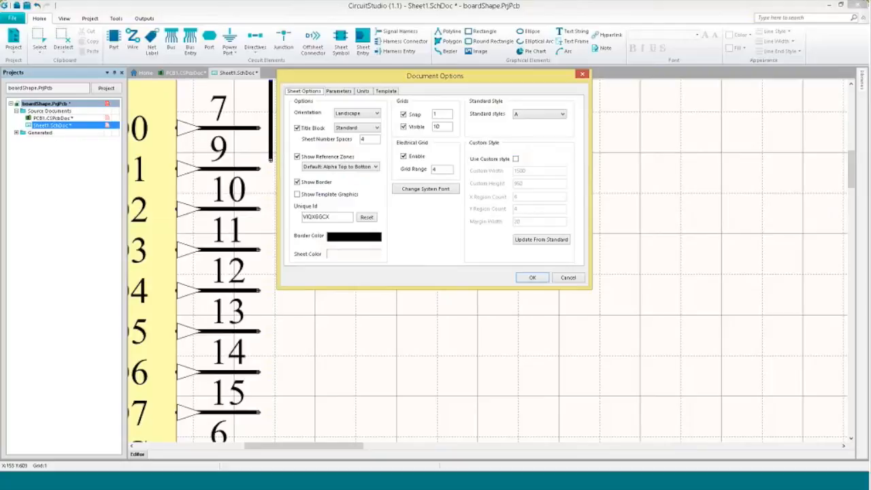
{"action": "left_click", "coordinate": [361, 91]}
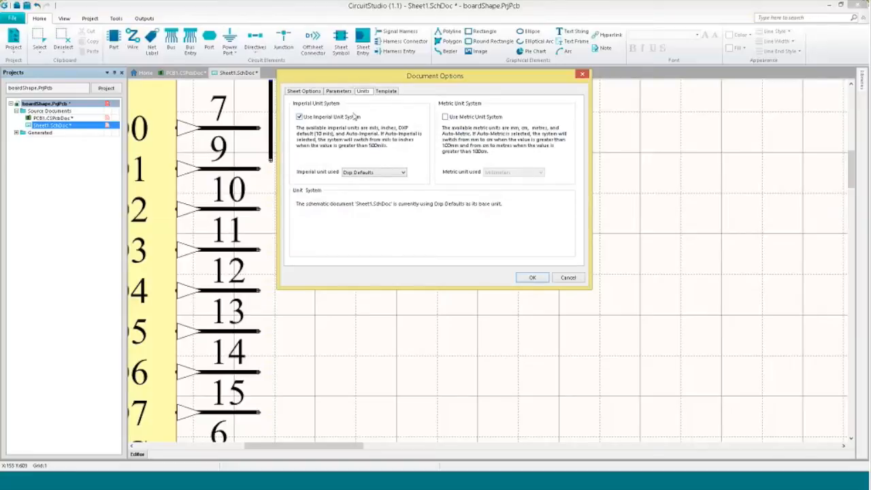
{"action": "left_click", "coordinate": [316, 92]}
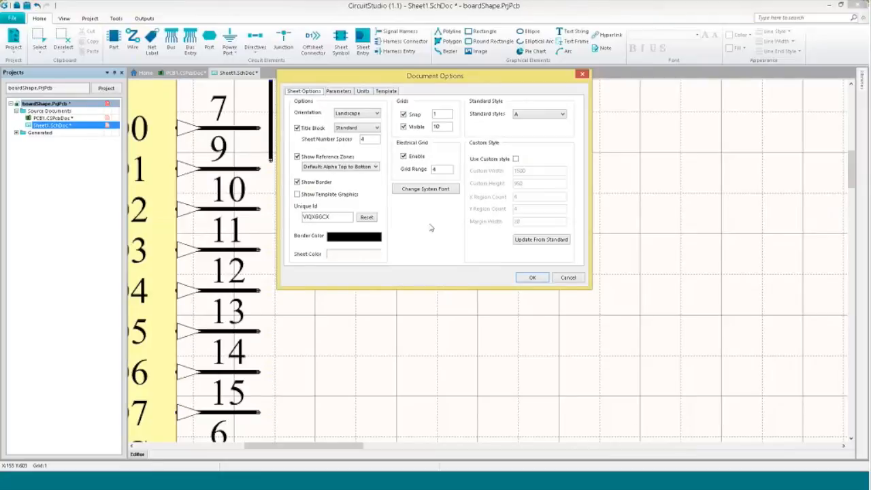
{"action": "left_click", "coordinate": [532, 277]}
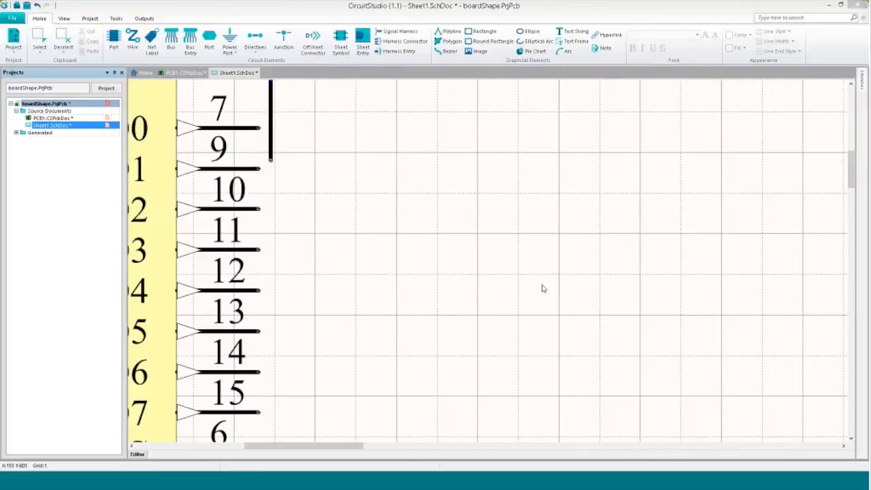
Set the schematic's snap grid to 10 and its visible grid to 20.
{"action": "right_click_drag", "start_coordinate": [421, 285], "coordinate": [422, 290]}
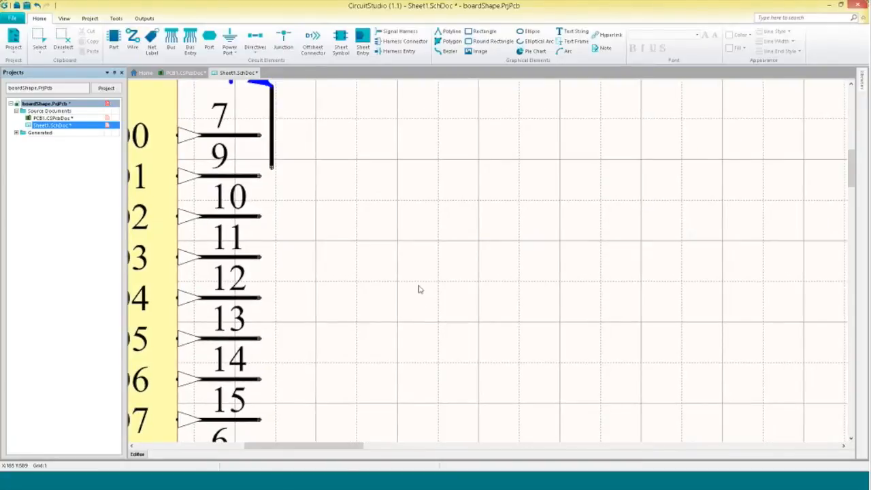
{"action": "scroll", "coordinate": [419, 290], "scroll_direction": "down", "scroll_amount": 1, "text": "ctrl"}
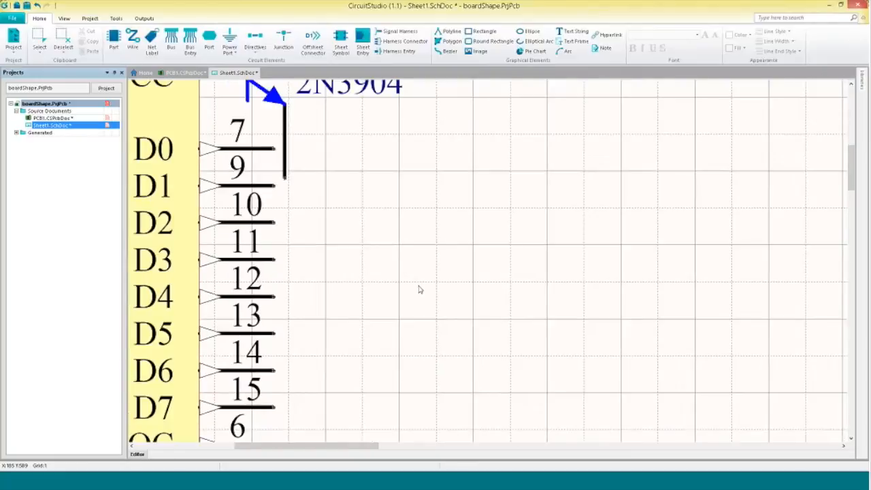
{"action": "scroll", "coordinate": [419, 289], "scroll_direction": "down", "scroll_amount": 1, "text": "ctrl"}
{"action": "scroll", "coordinate": [419, 289], "scroll_direction": "down", "scroll_amount": 5, "text": "ctrl"}
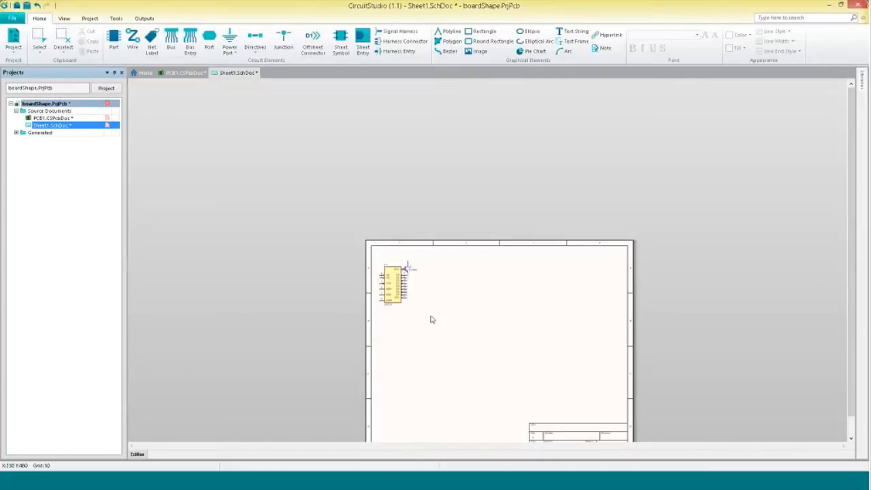
{"action": "right_click", "coordinate": [430, 319]}
{"action": "mouse_move", "coordinate": [502, 429]}
{"action": "left_click", "coordinate": [553, 397]}
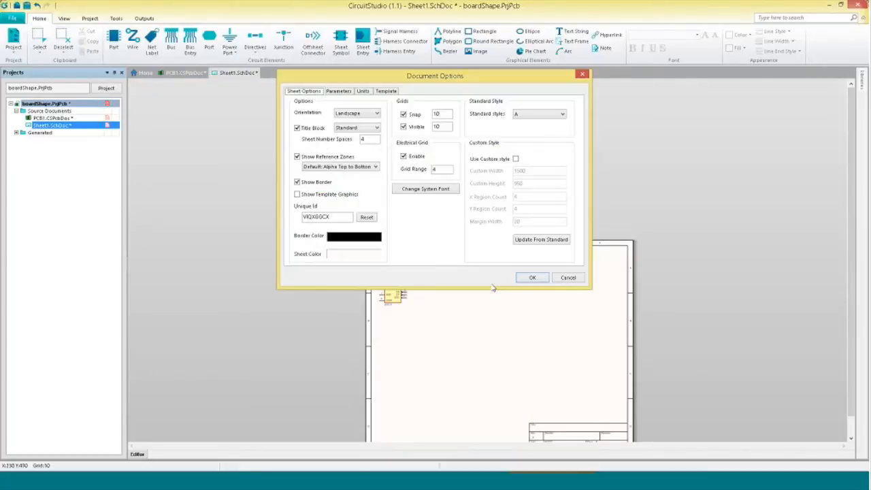
{"action": "double_click", "coordinate": [436, 127]}
{"action": "type", "text": "20"}
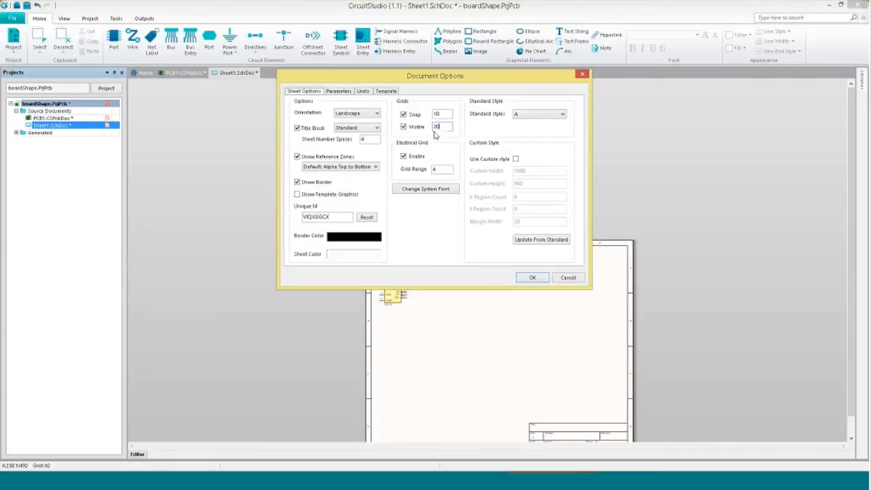
{"action": "left_click", "coordinate": [529, 278]}
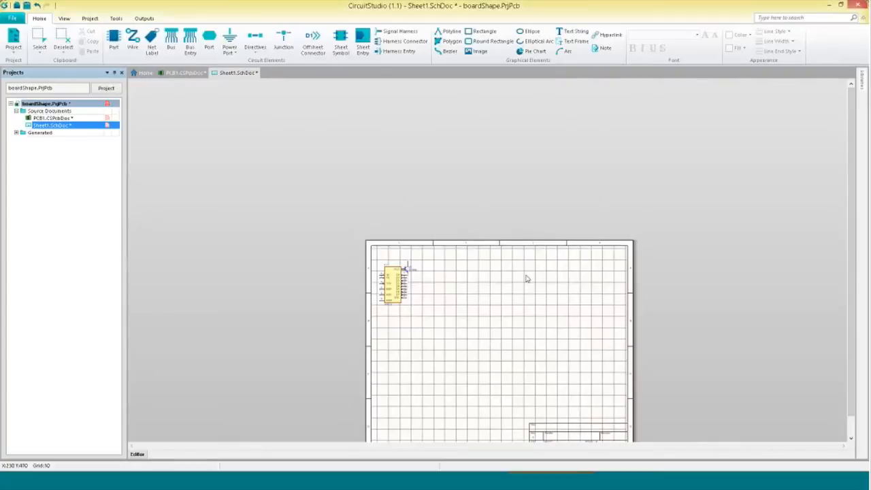
Inspect the schematic grid at closer range and check the snap and visible grid values in the document options.
{"action": "scroll", "coordinate": [463, 340], "scroll_direction": "up", "scroll_amount": 5, "text": "ctrl"}
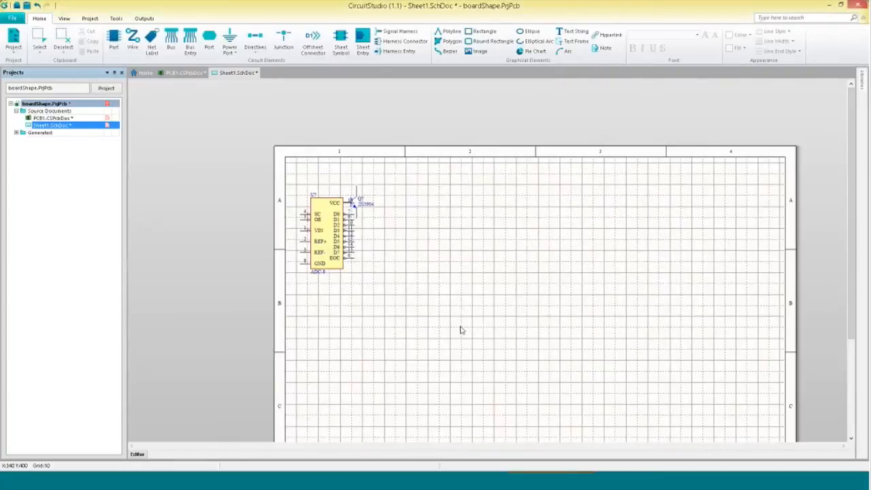
{"action": "scroll", "coordinate": [438, 301], "scroll_direction": "up", "scroll_amount": 4, "text": "ctrl"}
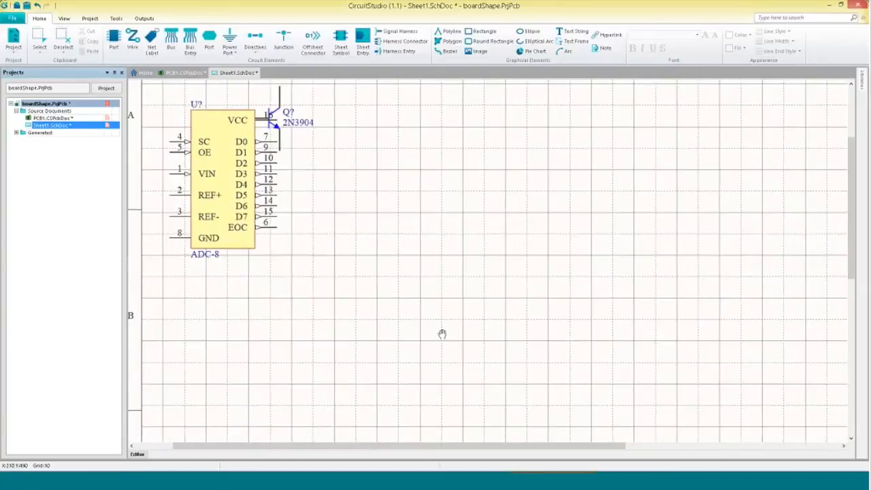
{"action": "right_click", "coordinate": [432, 321]}
{"action": "mouse_move", "coordinate": [491, 435]}
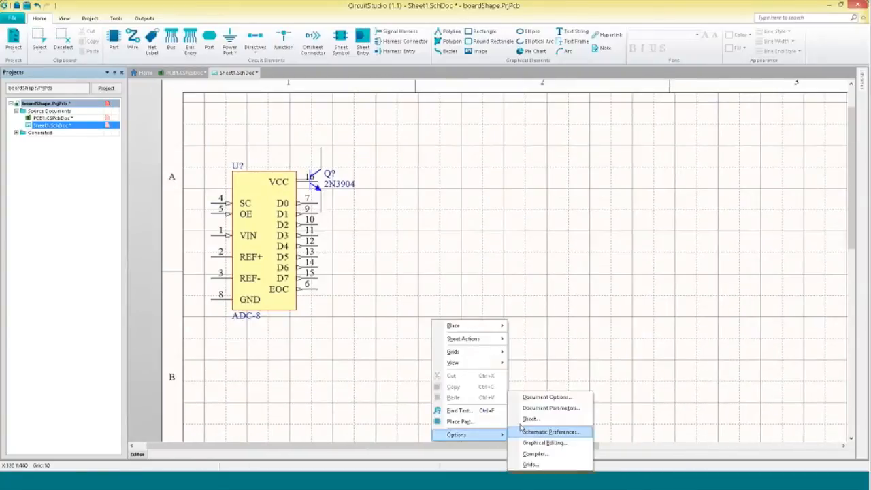
{"action": "left_click", "coordinate": [532, 400]}
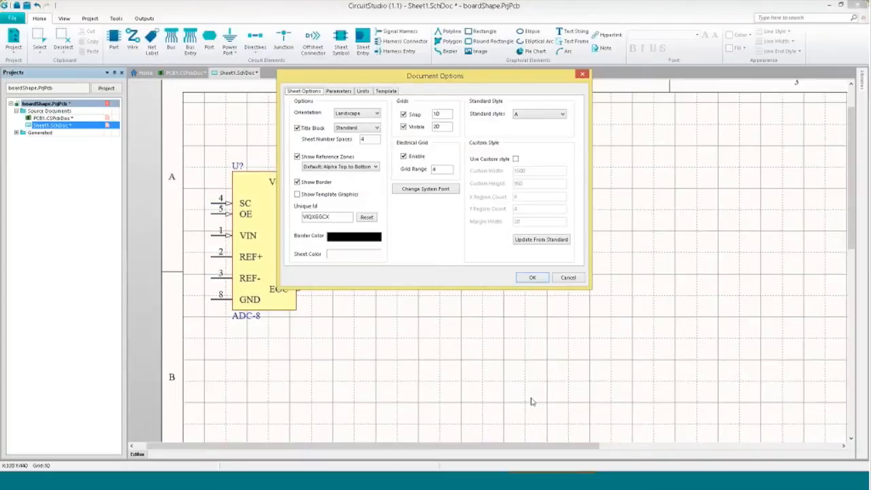
{"action": "left_click", "coordinate": [568, 279]}
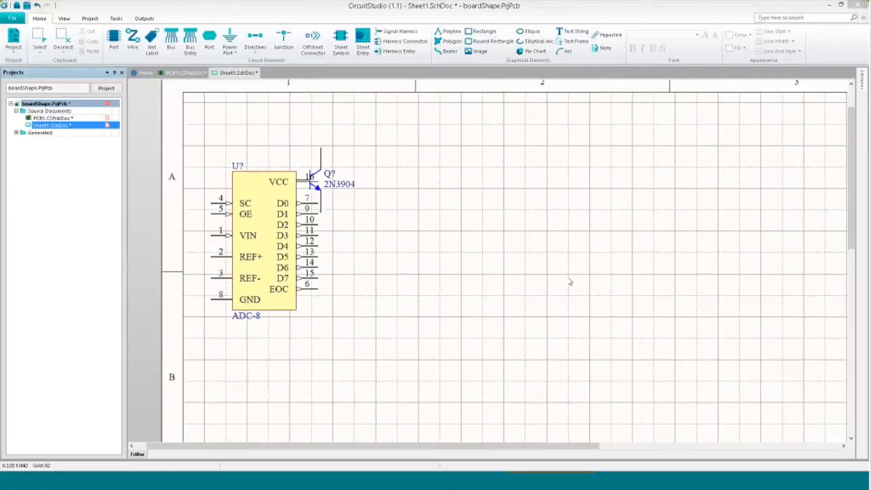
Switch to the PCB1 document and delete the large rectangular object overlapping the board shape.
{"action": "left_click", "coordinate": [187, 73]}
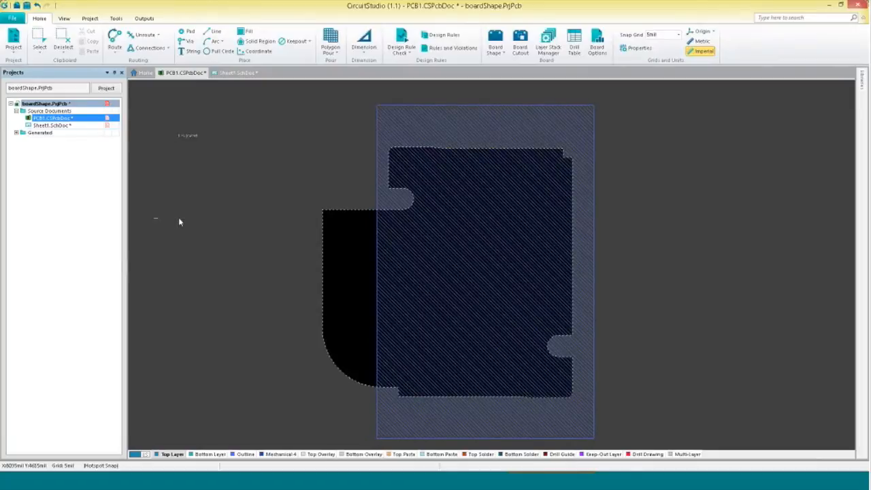
{"action": "left_click", "coordinate": [406, 288]}
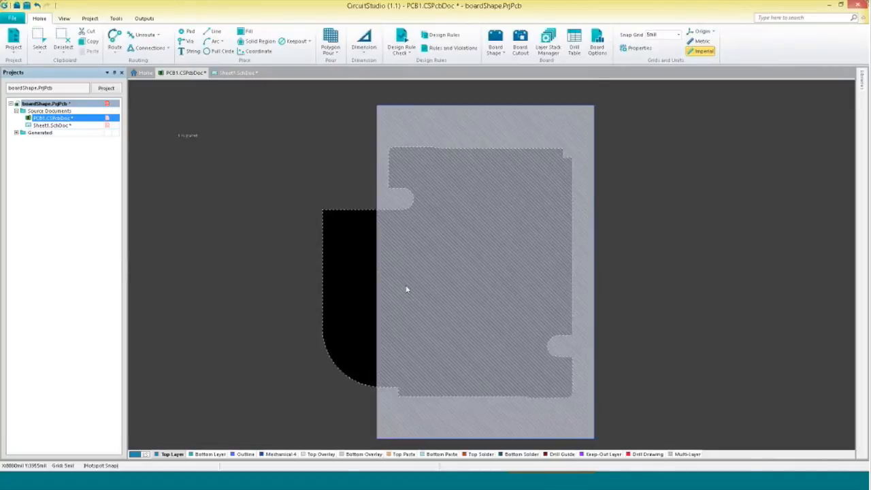
{"action": "scroll", "coordinate": [407, 289], "scroll_direction": "up", "scroll_amount": 5, "text": "ctrl"}
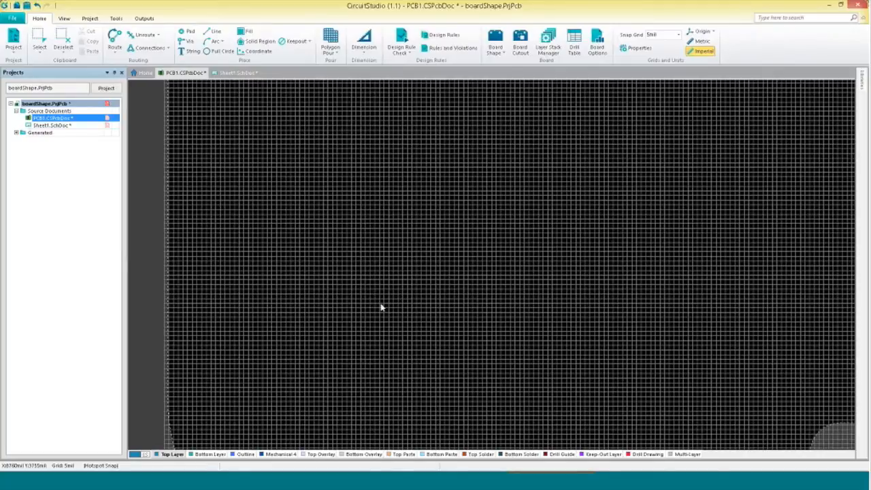
Set the PCB origin at the corner of the small step in the board's lower edge, beside the large rounded corner.
{"action": "right_click_drag", "start_coordinate": [236, 372], "coordinate": [289, 357]}
{"action": "scroll", "coordinate": [286, 368], "scroll_direction": "up", "scroll_amount": 1, "text": "ctrl"}
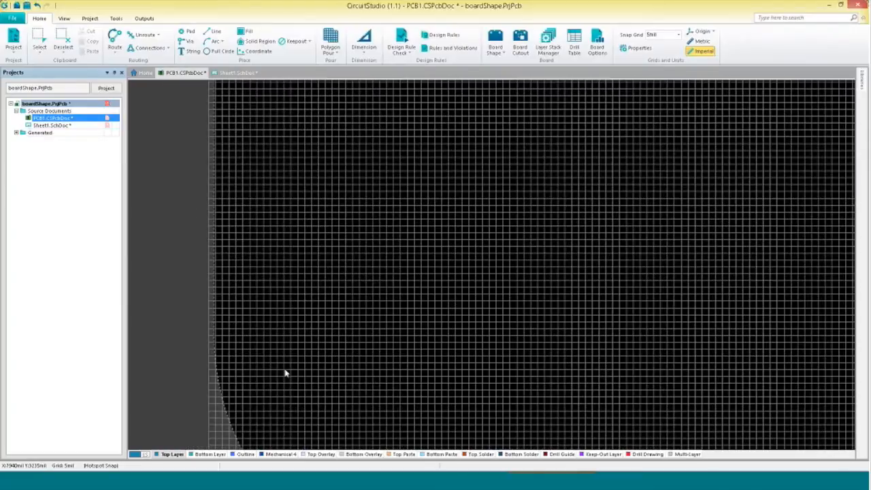
{"action": "scroll", "coordinate": [286, 358], "scroll_direction": "up", "scroll_amount": 2, "text": "ctrl"}
{"action": "scroll", "coordinate": [309, 333], "scroll_direction": "down", "scroll_amount": 2, "text": "ctrl"}
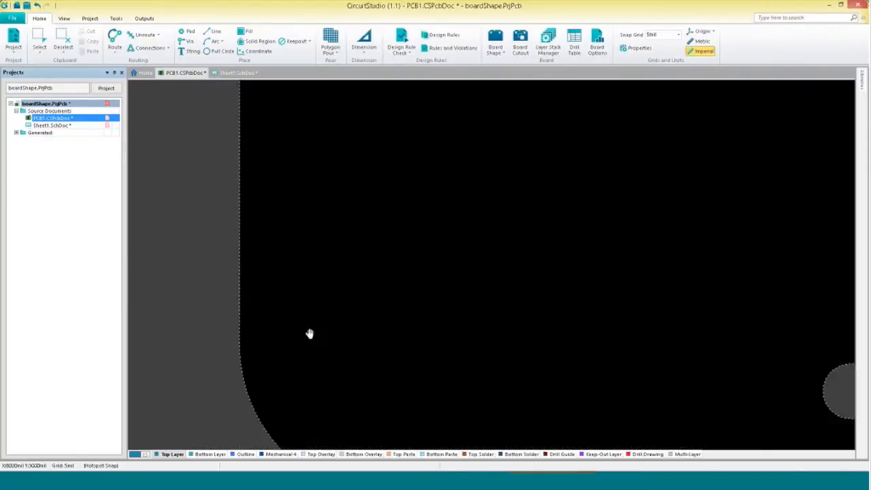
{"action": "scroll", "coordinate": [347, 240], "scroll_direction": "down", "scroll_amount": 1, "text": "ctrl"}
{"action": "scroll", "coordinate": [347, 240], "scroll_direction": "up", "scroll_amount": 3, "text": "ctrl"}
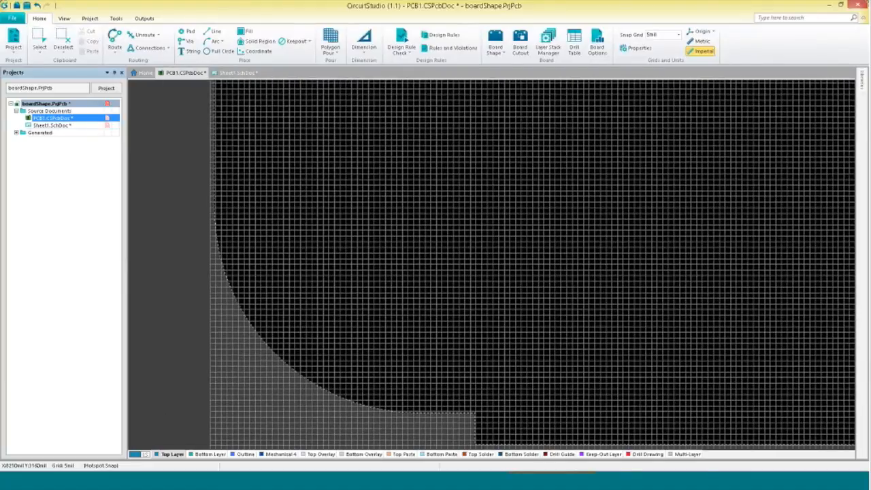
{"action": "left_click", "coordinate": [704, 31]}
{"action": "left_click", "coordinate": [706, 42]}
{"action": "left_click", "coordinate": [475, 413]}
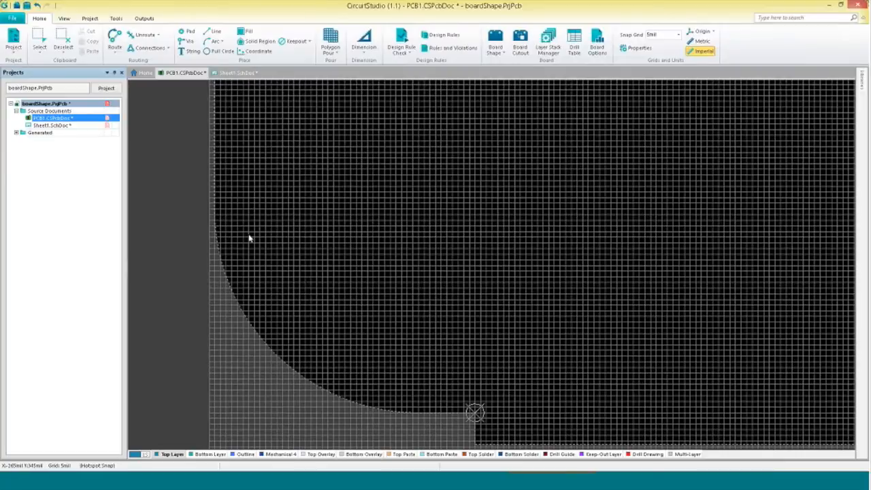
Set the PCB snap grid to 100 mil.
{"action": "right_click_drag", "start_coordinate": [249, 238], "coordinate": [260, 311]}
{"action": "right_click_drag", "start_coordinate": [245, 133], "coordinate": [219, 272]}
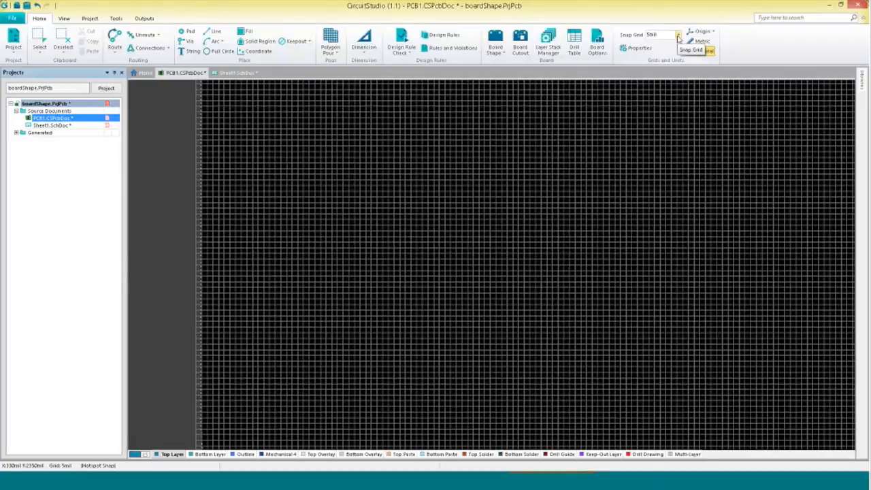
{"action": "left_click", "coordinate": [679, 34]}
{"action": "left_click_drag", "start_coordinate": [680, 59], "coordinate": [678, 67]}
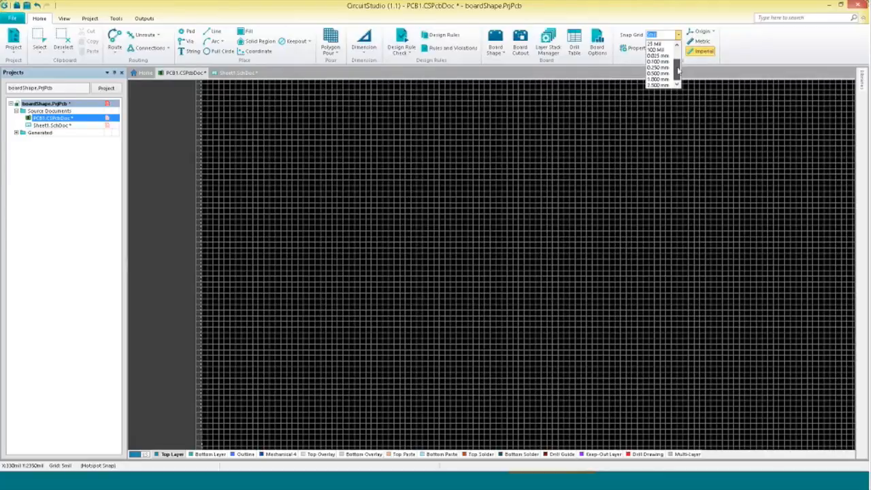
{"action": "left_click", "coordinate": [659, 51]}
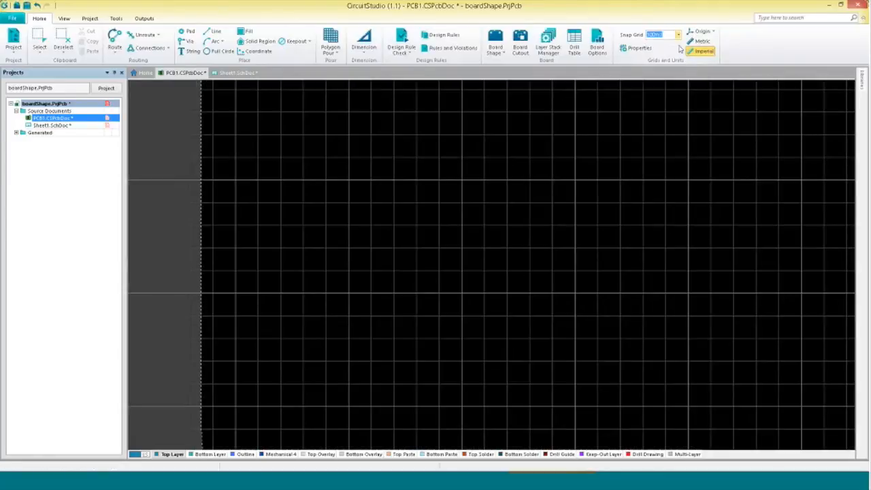
Unlink the grid's X and Y steps, set Step X to 300 mil by picking two points in the PCB view, and apply it.
{"action": "double_click", "coordinate": [662, 36]}
{"action": "left_click", "coordinate": [639, 49]}
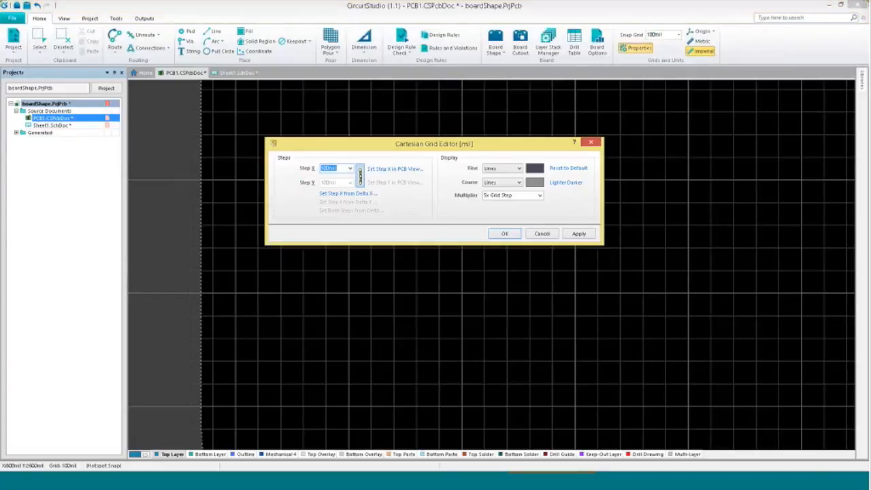
{"action": "left_click", "coordinate": [360, 176]}
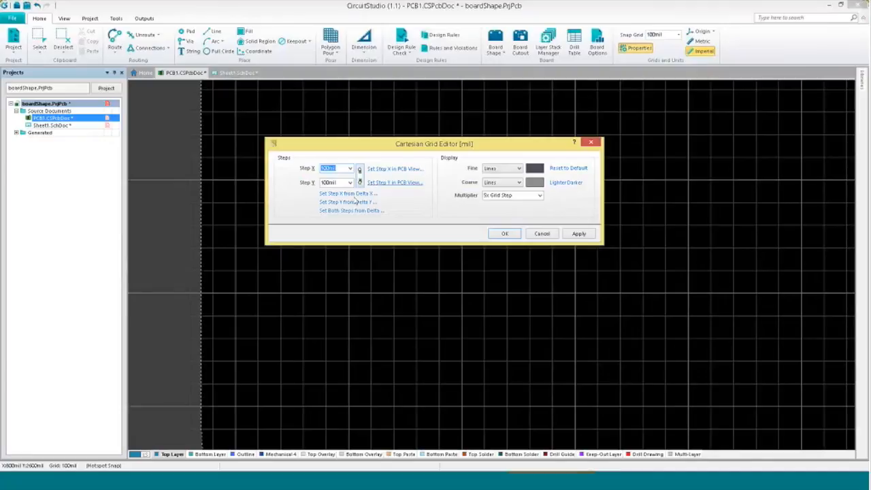
{"action": "left_click", "coordinate": [382, 170]}
{"action": "left_click", "coordinate": [351, 184]}
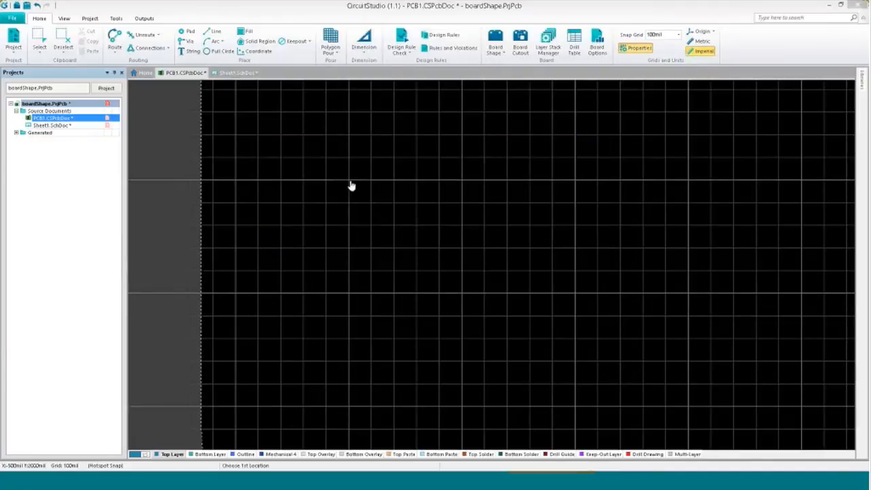
{"action": "left_click", "coordinate": [416, 185]}
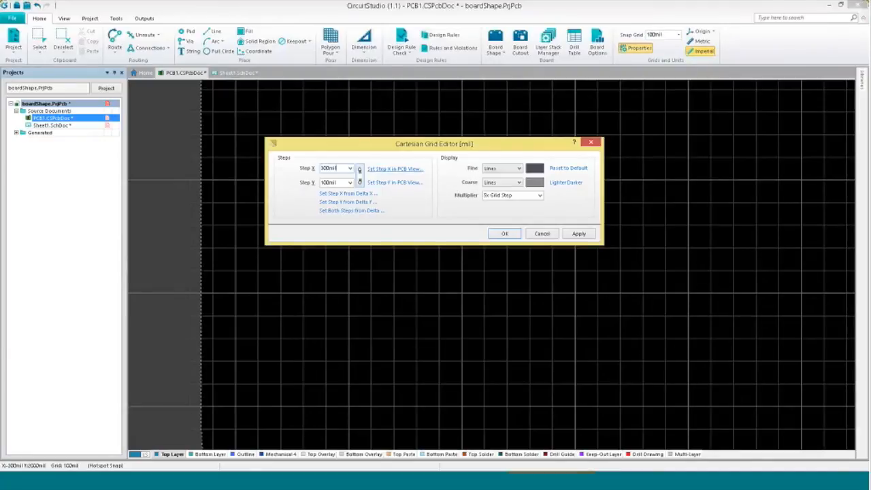
{"action": "left_click", "coordinate": [577, 234]}
Set the fine grid display to Do Not Draw and apply it to the PCB grid.
{"action": "left_click_drag", "start_coordinate": [403, 150], "coordinate": [410, 280]}
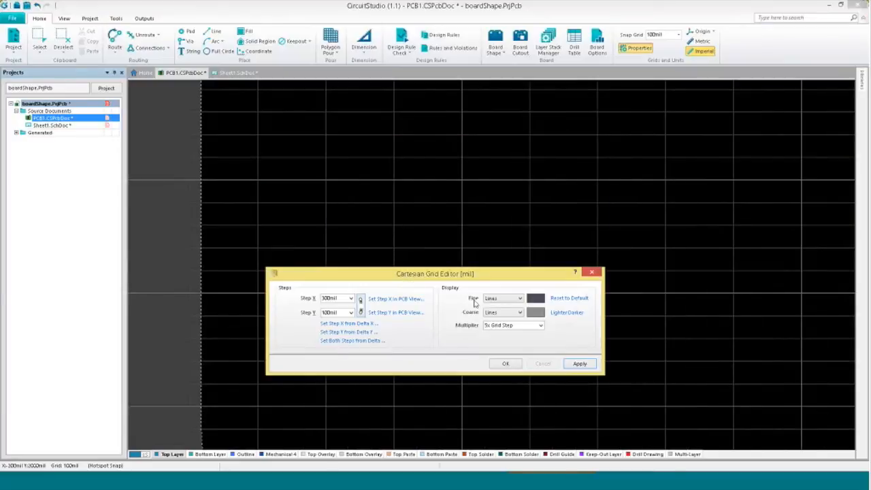
{"action": "left_click", "coordinate": [511, 298]}
{"action": "left_click", "coordinate": [504, 318]}
{"action": "left_click", "coordinate": [590, 364]}
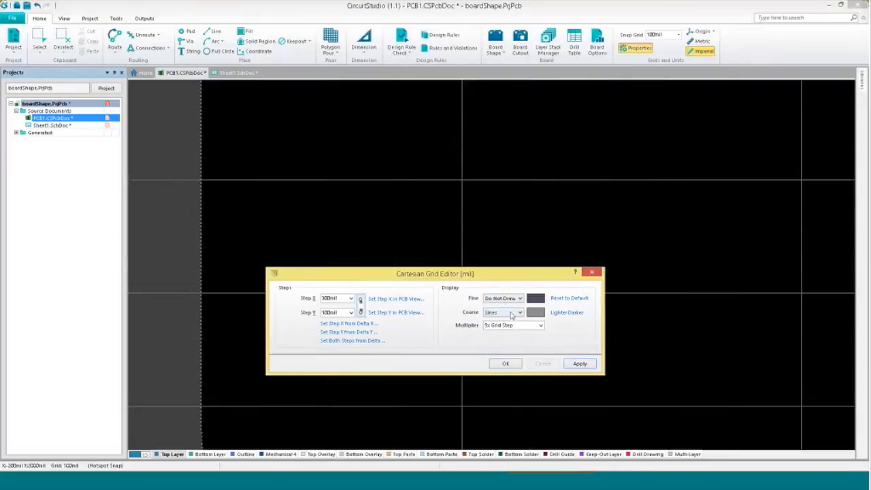
Review the coarse and fine display options and the grid multiplier, and close the grid editor without applying further changes.
{"action": "left_click", "coordinate": [512, 313]}
{"action": "left_click", "coordinate": [507, 298]}
{"action": "left_click", "coordinate": [500, 307]}
{"action": "left_click", "coordinate": [541, 326]}
{"action": "left_click", "coordinate": [542, 330]}
{"action": "left_click", "coordinate": [592, 273]}
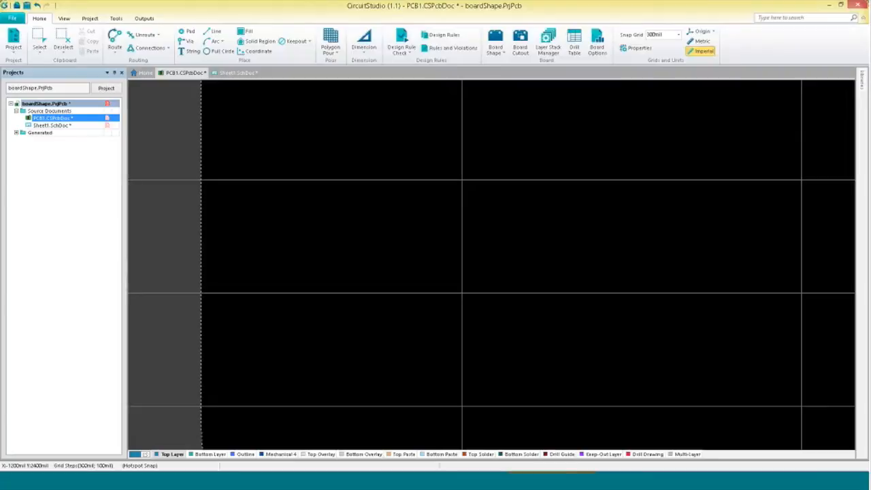
Examine the small and large default grid color entries in the PCB view configurations.
{"action": "left_click", "coordinate": [64, 19]}
{"action": "left_click", "coordinate": [426, 48]}
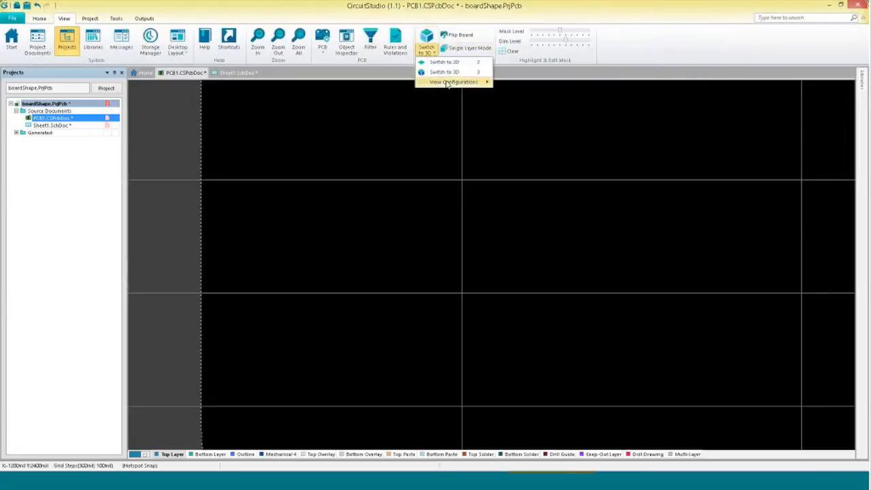
{"action": "mouse_move", "coordinate": [453, 82]}
{"action": "left_click", "coordinate": [510, 82]}
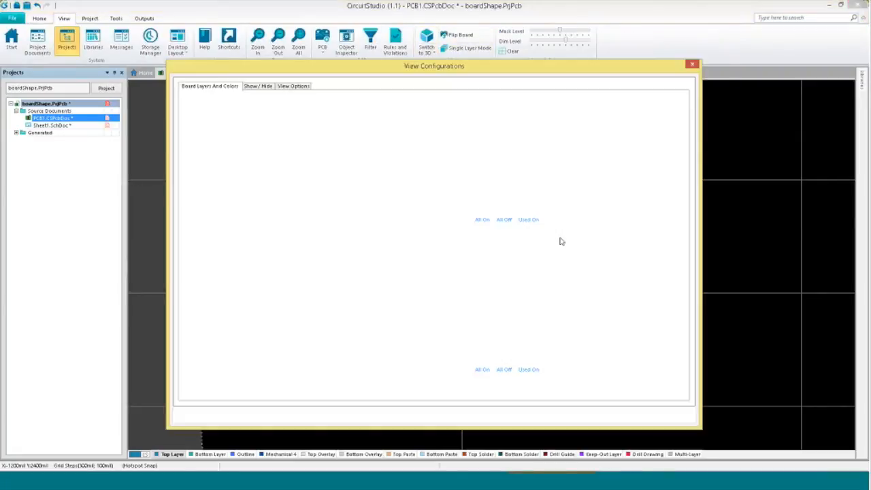
{"action": "left_click", "coordinate": [539, 268]}
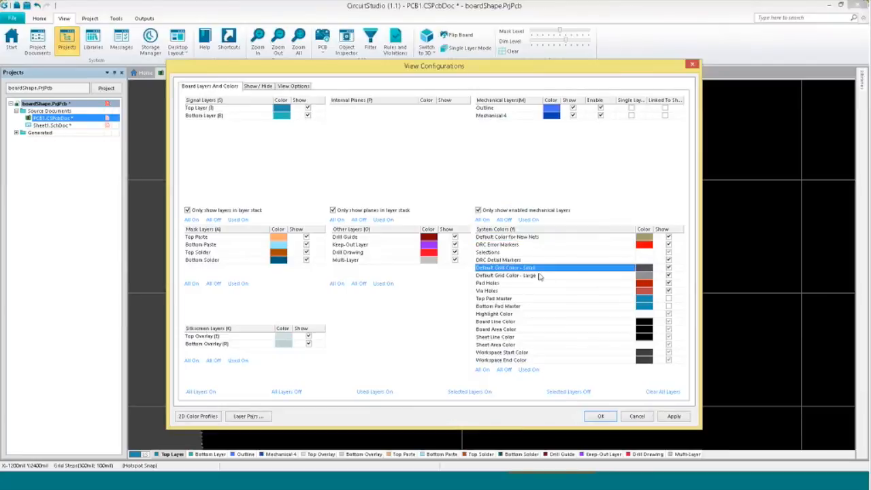
{"action": "left_click", "coordinate": [541, 276]}
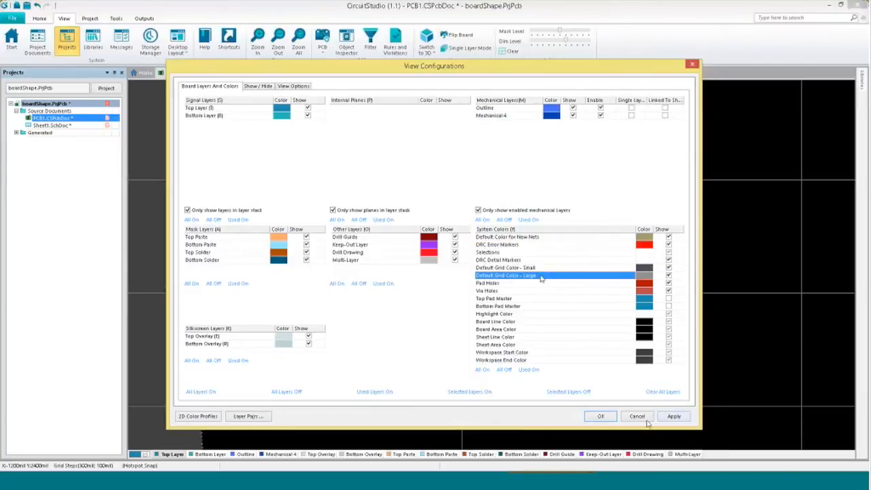
{"action": "left_click", "coordinate": [606, 417]}
Enable Snap To Linear Guides in the board options.
{"action": "right_click", "coordinate": [381, 242]}
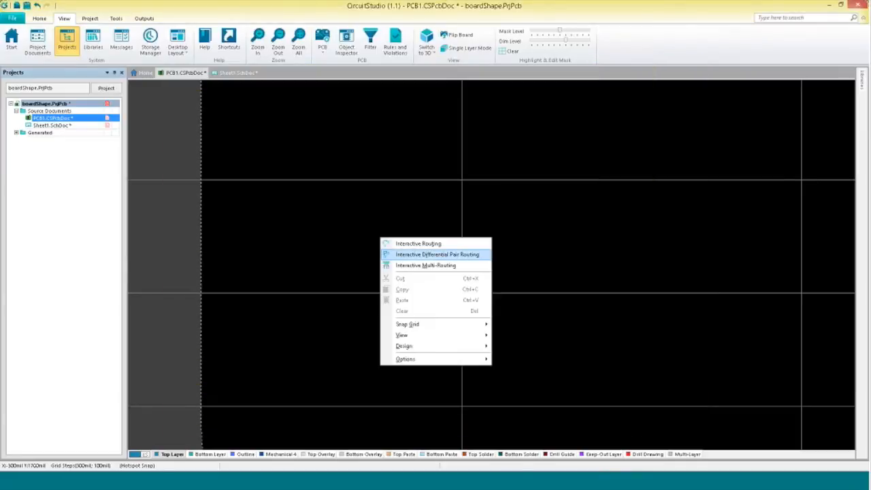
{"action": "mouse_move", "coordinate": [424, 326]}
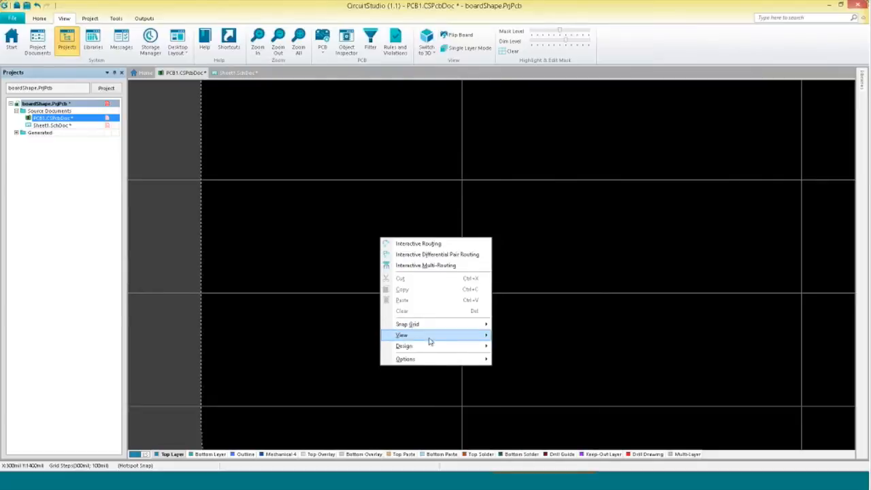
{"action": "mouse_move", "coordinate": [433, 361]}
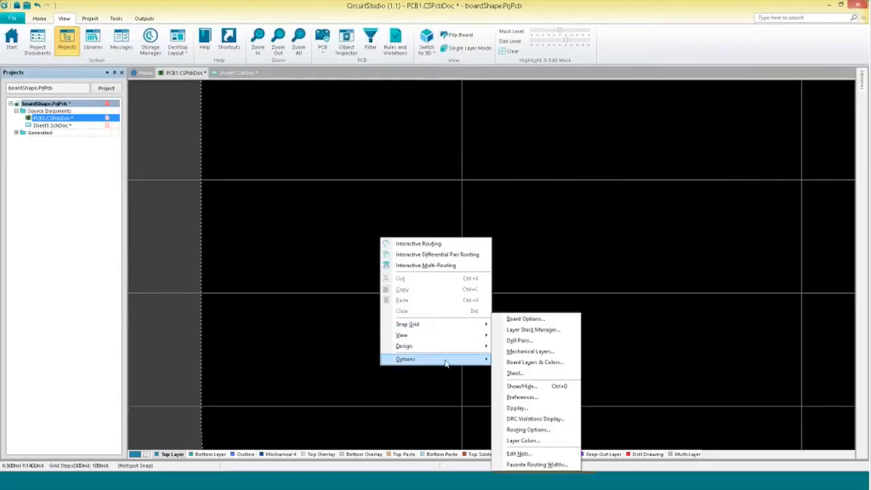
{"action": "left_click", "coordinate": [556, 320]}
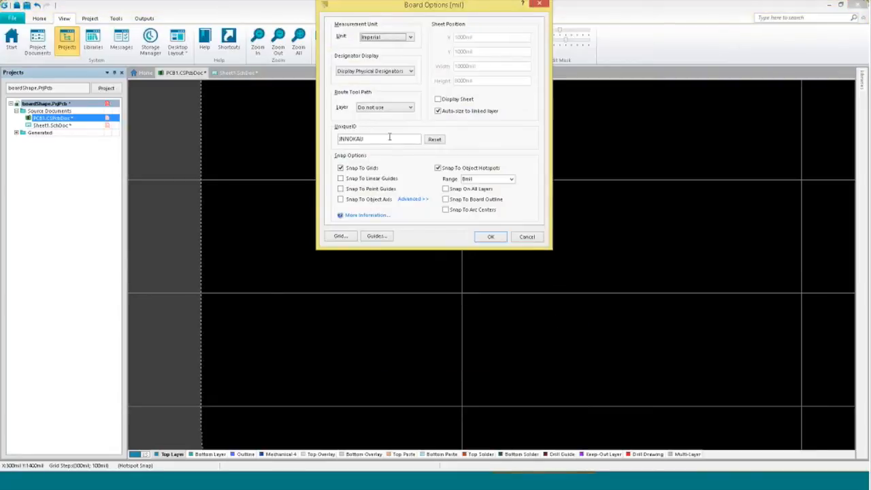
{"action": "left_click_drag", "start_coordinate": [362, 11], "coordinate": [341, 149]}
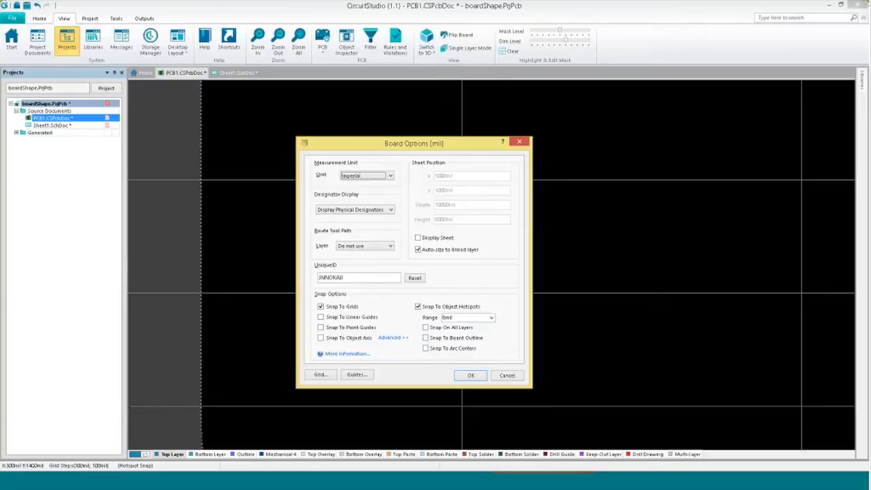
{"action": "left_click", "coordinate": [322, 317]}
Add one horizontal and one vertical guide in the Snap Guide Manager.
{"action": "left_click", "coordinate": [358, 375]}
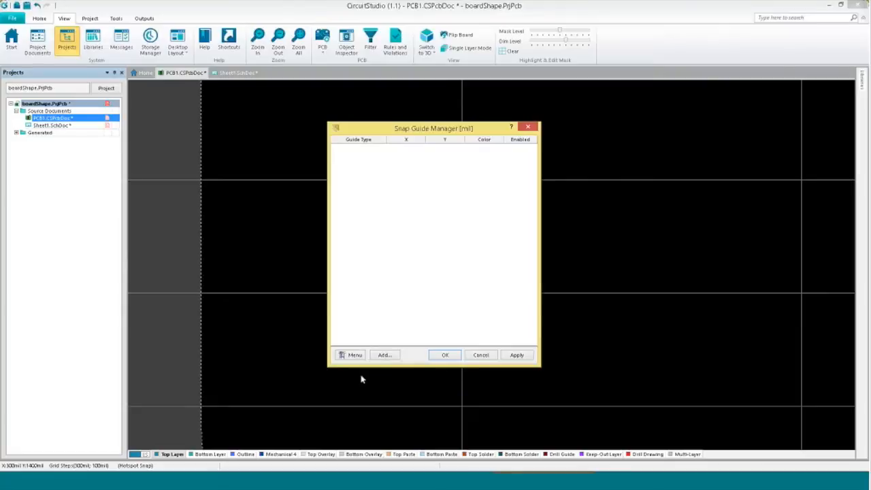
{"action": "left_click", "coordinate": [385, 356]}
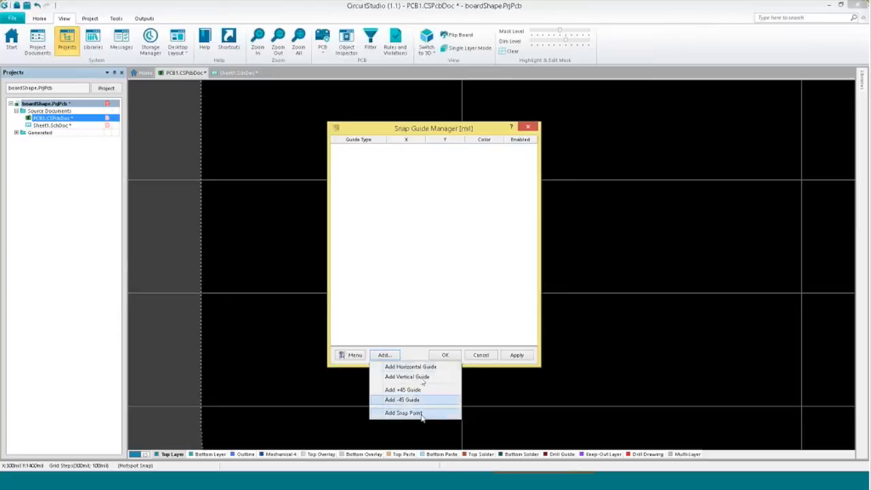
{"action": "left_click", "coordinate": [400, 367]}
{"action": "left_click", "coordinate": [384, 354]}
{"action": "left_click", "coordinate": [409, 374]}
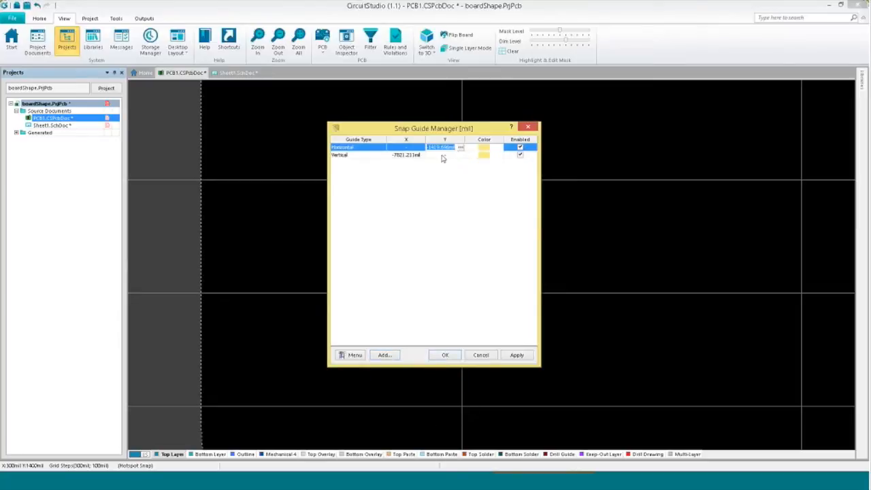
Place the horizontal guide at Y 1500 mil and the vertical guide at X 0 mil by picking locations on the board.
{"action": "left_click", "coordinate": [460, 147]}
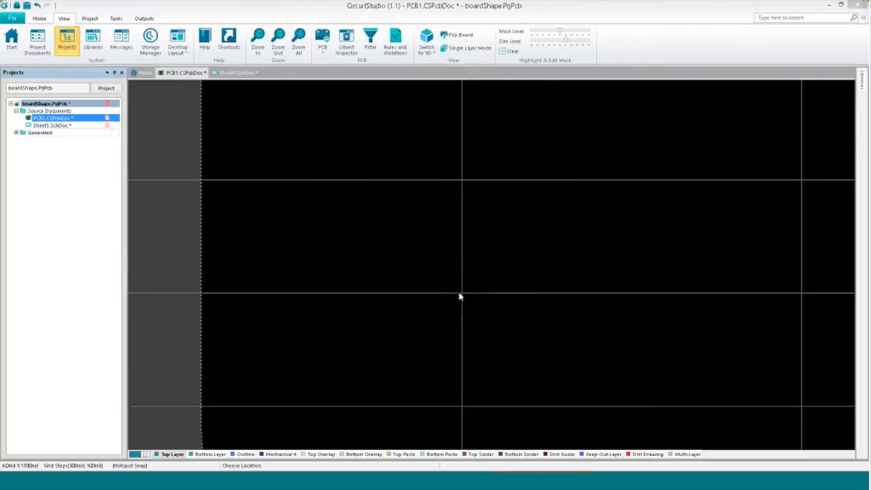
{"action": "left_click", "coordinate": [460, 295]}
{"action": "left_click", "coordinate": [420, 155]}
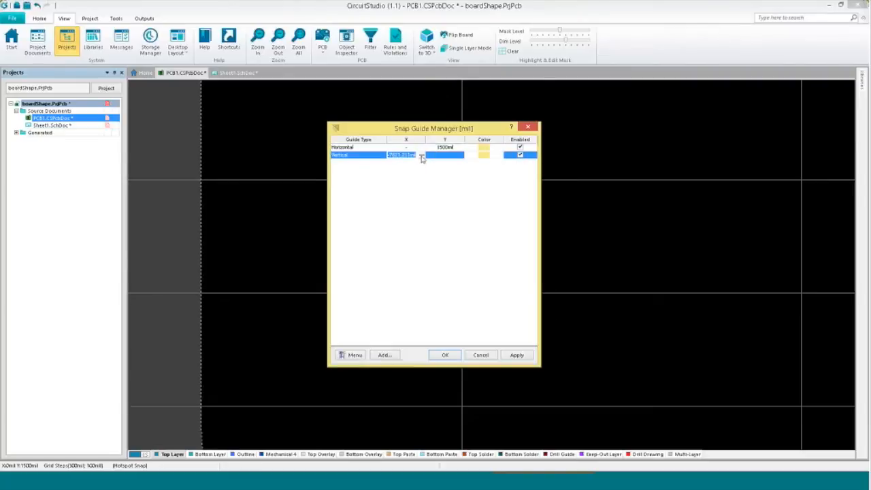
{"action": "left_click", "coordinate": [422, 156]}
{"action": "left_click", "coordinate": [488, 247]}
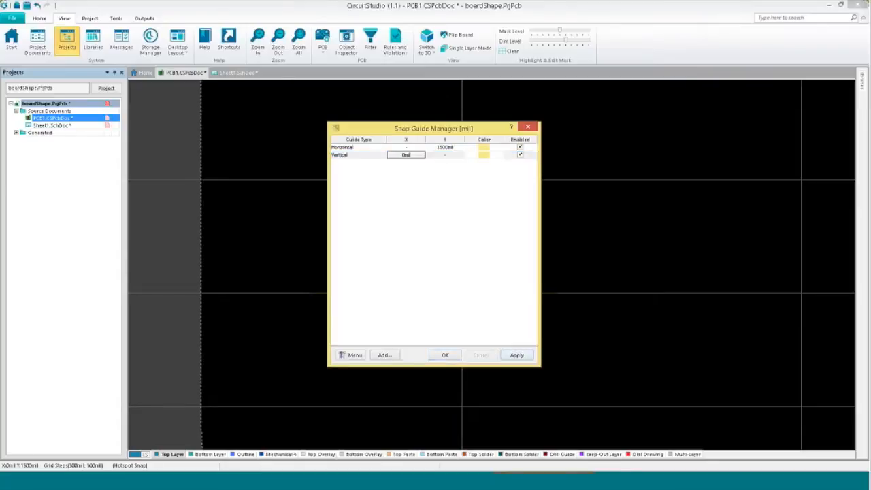
Color the horizontal guide light pink and the vertical guide magenta.
{"action": "left_click", "coordinate": [488, 147]}
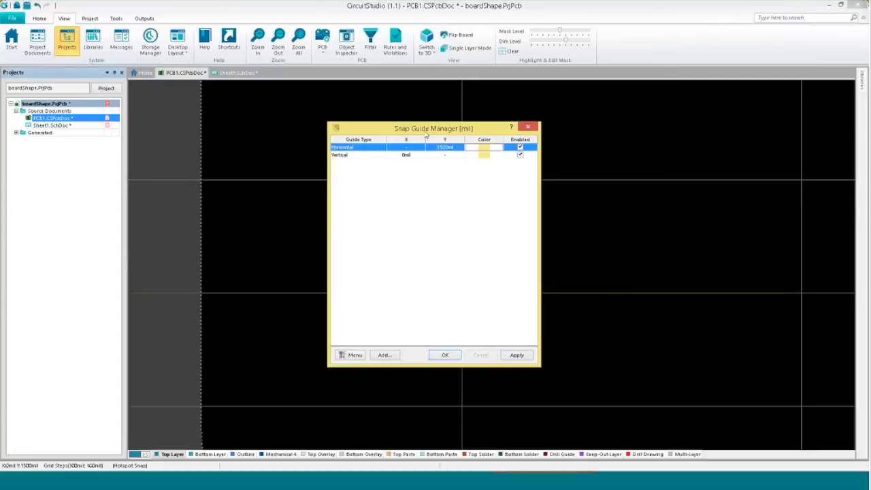
{"action": "left_click_drag", "start_coordinate": [393, 130], "coordinate": [357, 130]}
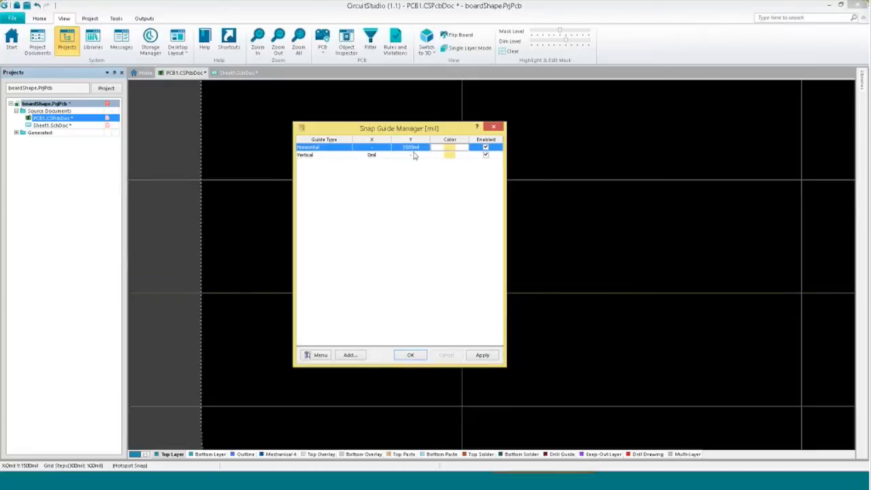
{"action": "left_click", "coordinate": [450, 148]}
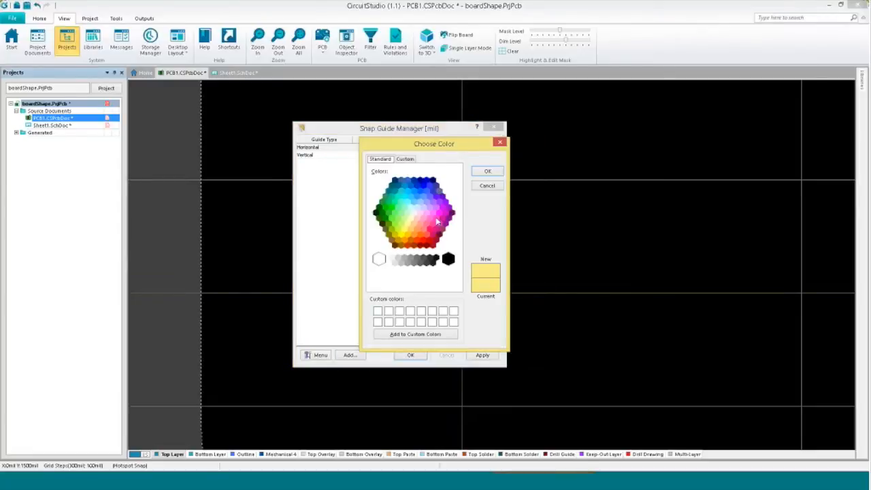
{"action": "left_click", "coordinate": [439, 221]}
{"action": "left_click", "coordinate": [488, 171]}
{"action": "left_click", "coordinate": [449, 156]}
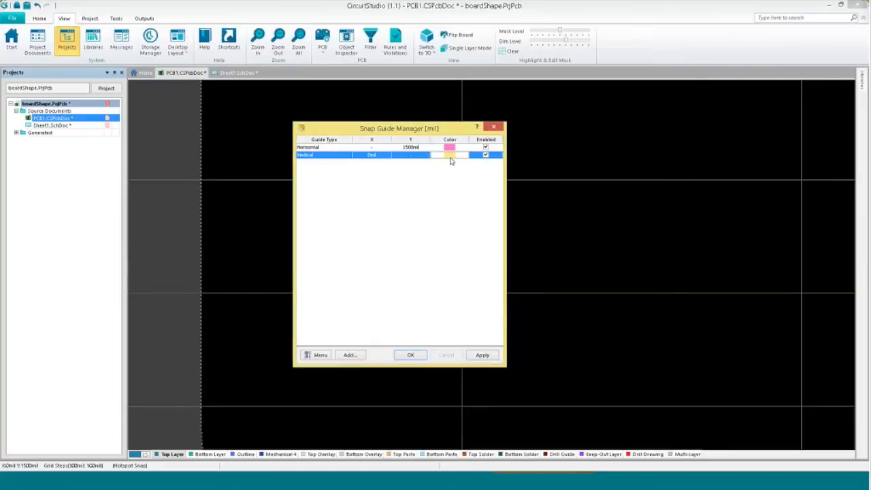
{"action": "left_click", "coordinate": [450, 161]}
{"action": "left_click", "coordinate": [441, 223]}
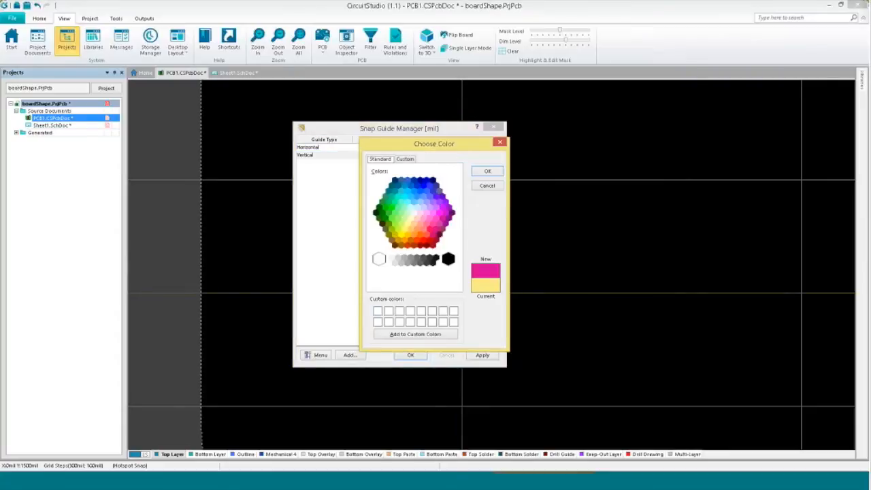
{"action": "left_click", "coordinate": [487, 171]}
Add a snap point, place it on the board at X 300 mil, Y 1700 mil, and accept the snap guides.
{"action": "left_click", "coordinate": [350, 355]}
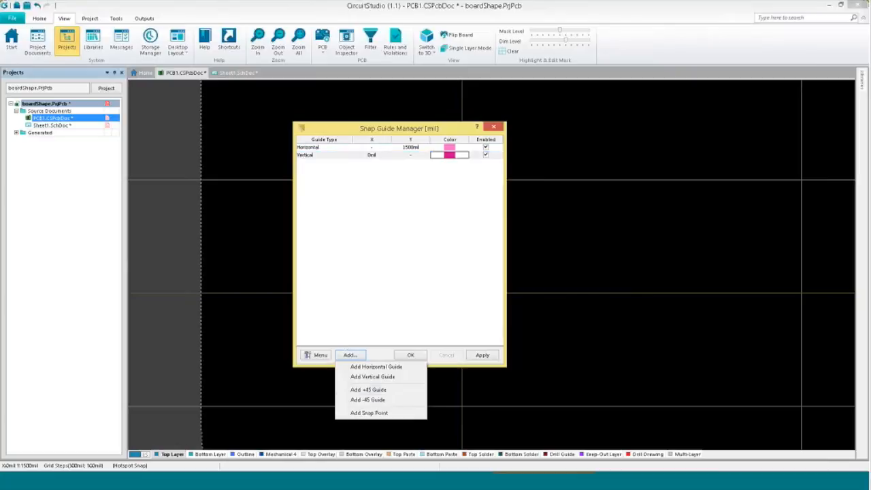
{"action": "left_click", "coordinate": [369, 413]}
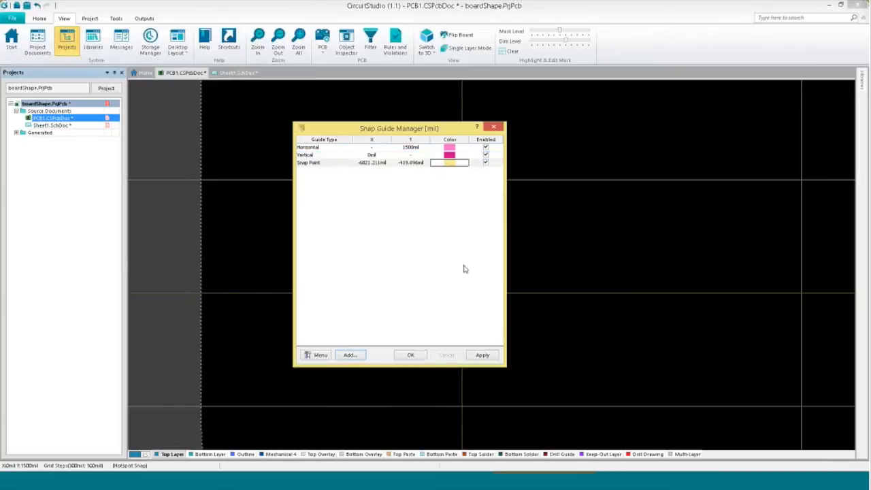
{"action": "left_click", "coordinate": [417, 164]}
{"action": "left_click", "coordinate": [427, 163]}
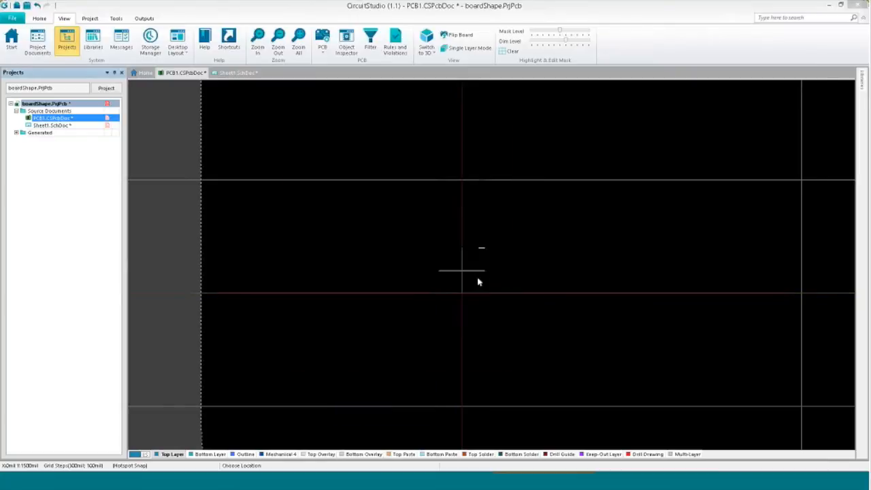
{"action": "left_click", "coordinate": [533, 249]}
{"action": "left_click", "coordinate": [415, 356]}
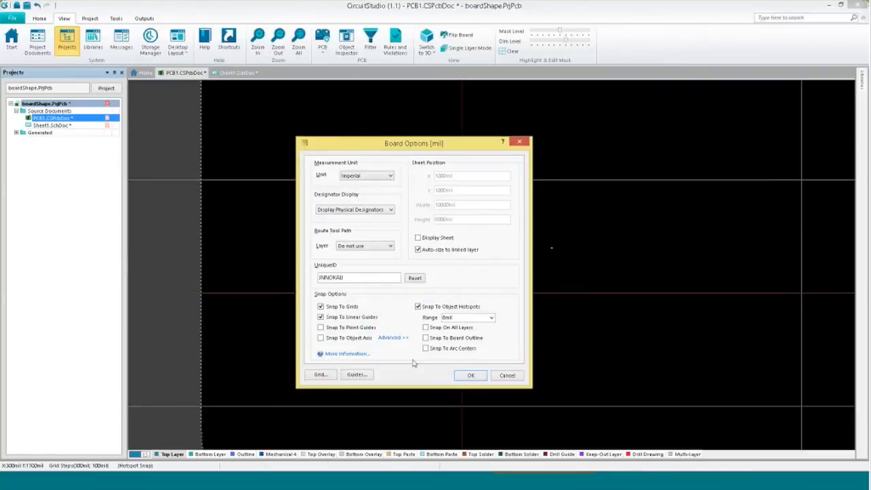
Enable Snap To Point Guides and Snap To Object Axis, show the advanced object axis options, and accept the board options.
{"action": "left_click", "coordinate": [321, 328]}
{"action": "left_click", "coordinate": [321, 338]}
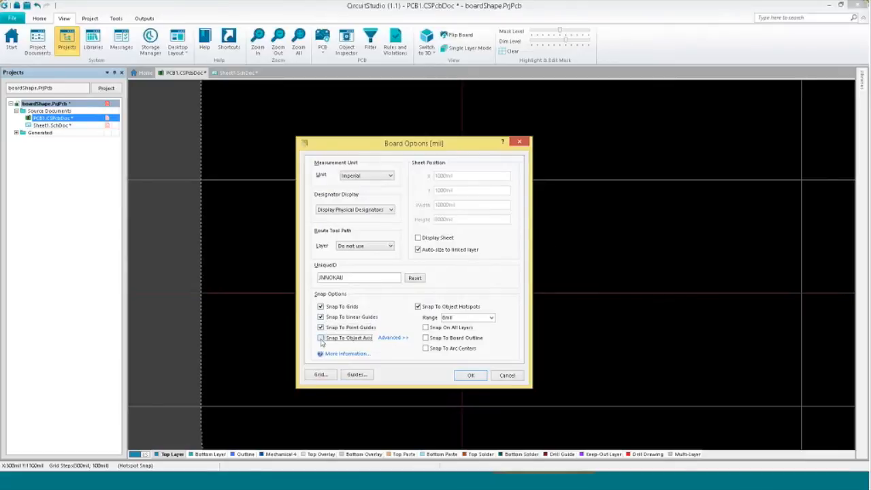
{"action": "left_click", "coordinate": [393, 338]}
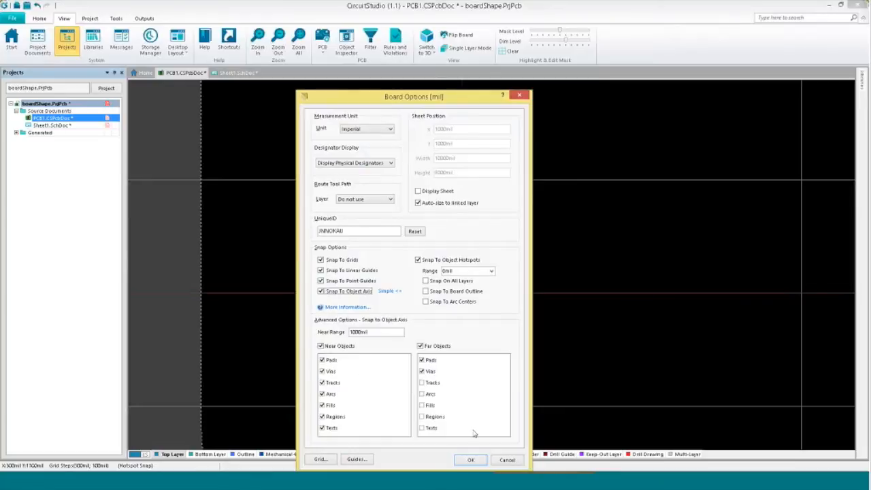
{"action": "left_click", "coordinate": [470, 460]}
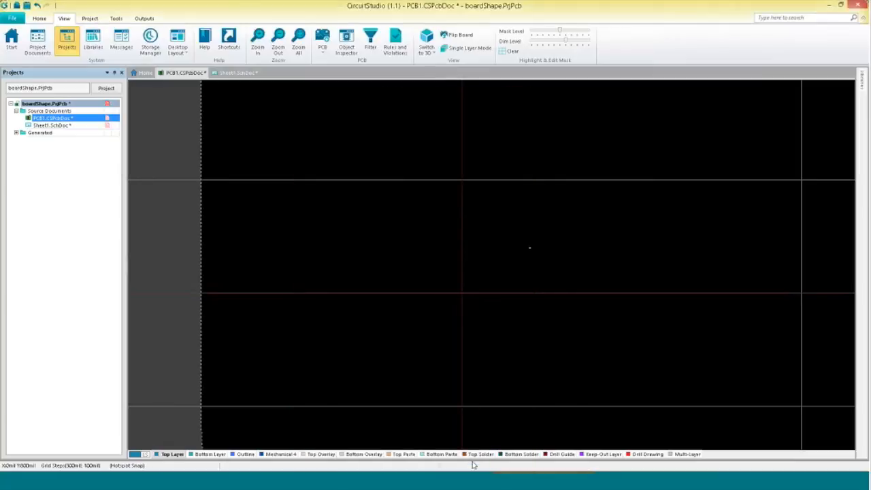
Place a 15-pin D Subminiature connector on the board from the Miscellaneous Connectors.IntLib footprint view.
{"action": "scroll", "coordinate": [523, 256], "scroll_direction": "down", "scroll_amount": 1, "text": "ctrl"}
{"action": "right_click_drag", "start_coordinate": [525, 258], "coordinate": [364, 239]}
{"action": "left_click", "coordinate": [861, 83]}
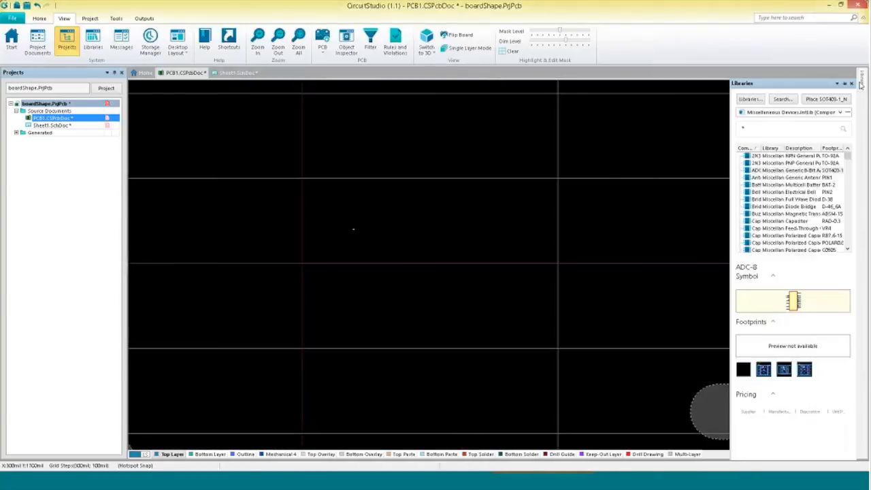
{"action": "left_click", "coordinate": [840, 112]}
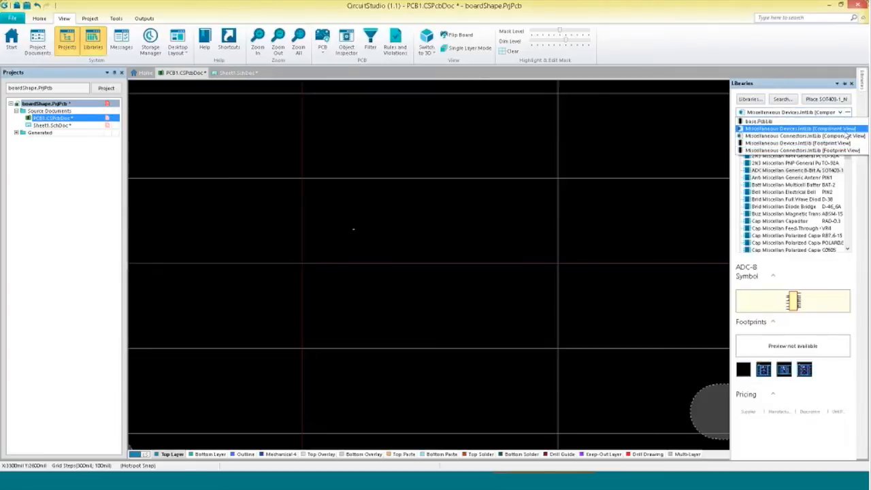
{"action": "left_click", "coordinate": [826, 149]}
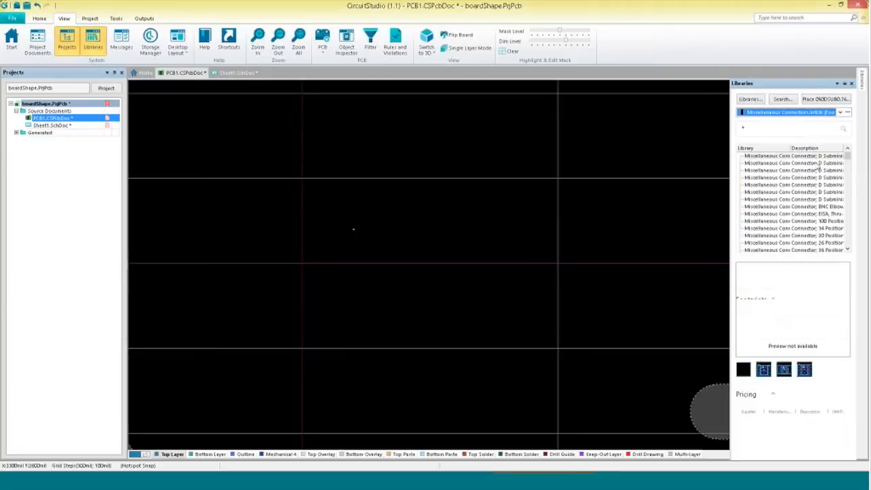
{"action": "left_click_drag", "start_coordinate": [819, 166], "coordinate": [569, 264]}
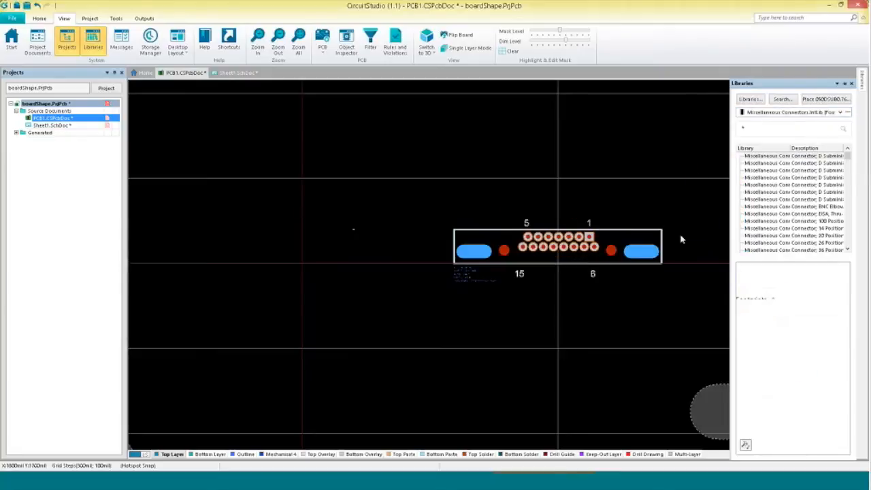
Place a 20-position connector where the two guides cross, and move the D Subminiature connector down beside it using object axis snapping.
{"action": "mouse_move", "coordinate": [861, 80]}
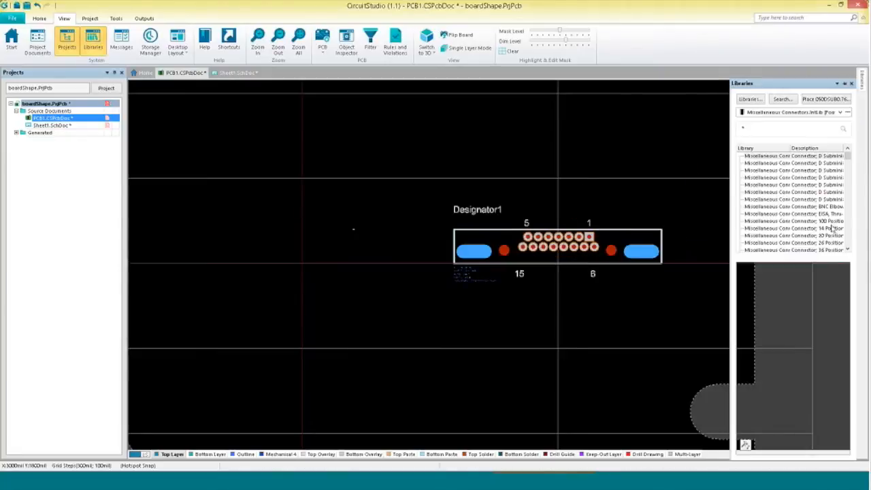
{"action": "left_click_drag", "start_coordinate": [824, 235], "coordinate": [303, 257]}
{"action": "left_click_drag", "start_coordinate": [542, 250], "coordinate": [573, 298]}
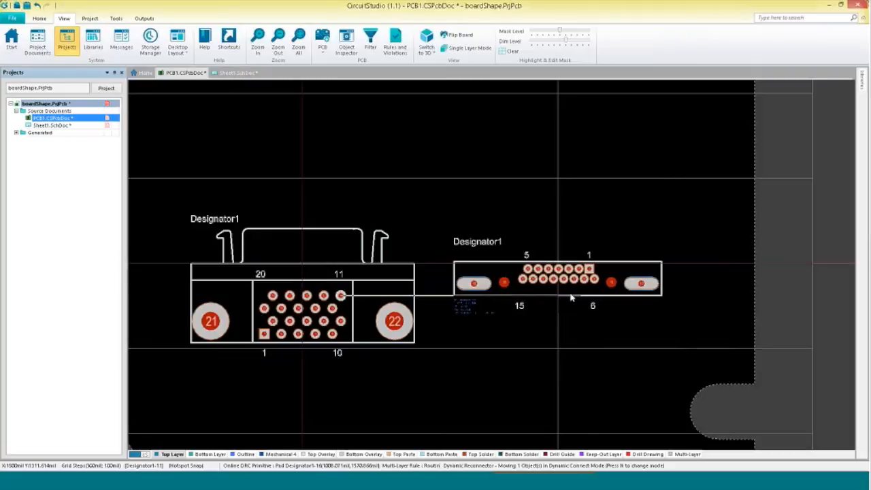
{"action": "left_click_drag", "start_coordinate": [571, 298], "coordinate": [567, 342]}
Turn off Snap To Grids in the PCB's board options.
{"action": "right_click_drag", "start_coordinate": [398, 421], "coordinate": [531, 393]}
{"action": "scroll", "coordinate": [590, 387], "scroll_direction": "down", "scroll_amount": 1, "text": "ctrl"}
{"action": "scroll", "coordinate": [515, 361], "scroll_direction": "up", "scroll_amount": 2, "text": "ctrl"}
{"action": "right_click_drag", "start_coordinate": [510, 359], "coordinate": [489, 377]}
{"action": "scroll", "coordinate": [485, 369], "scroll_direction": "down", "scroll_amount": 2, "text": "ctrl"}
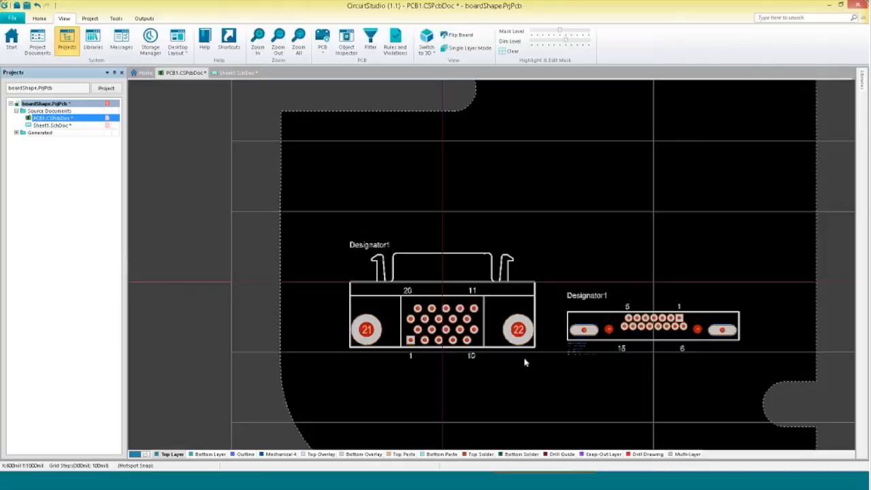
{"action": "right_click", "coordinate": [517, 368]}
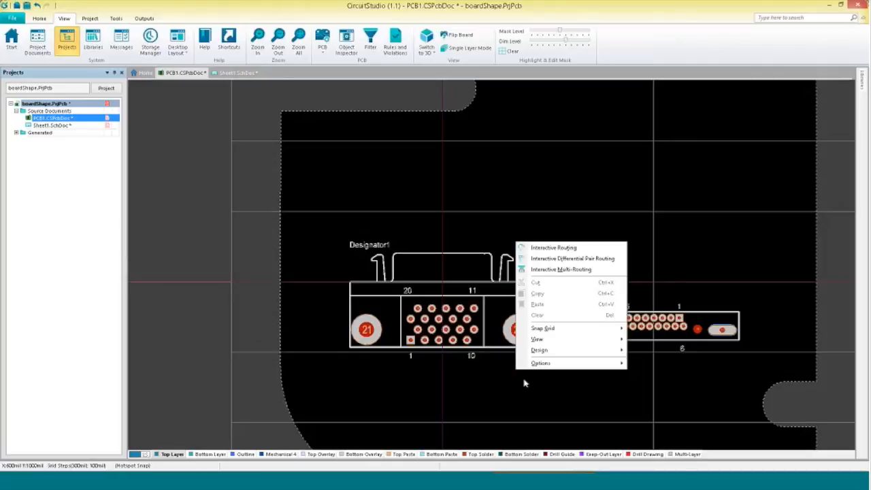
{"action": "mouse_move", "coordinate": [538, 366]}
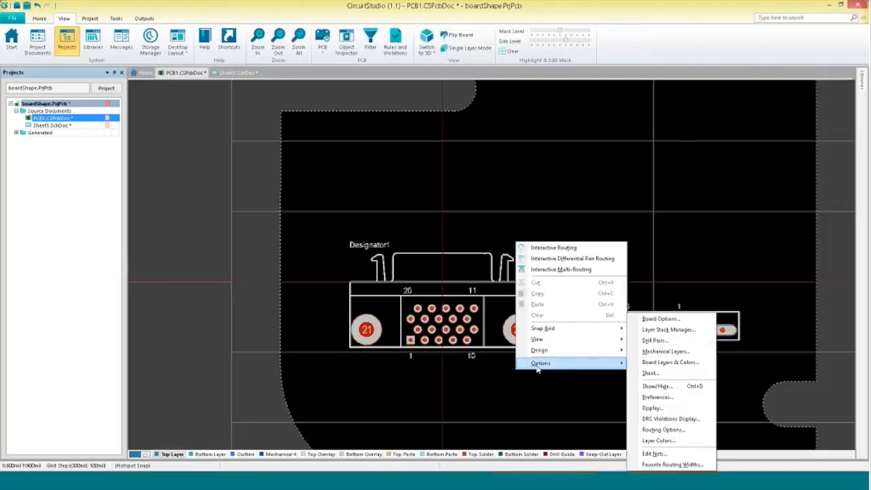
{"action": "left_click", "coordinate": [661, 320]}
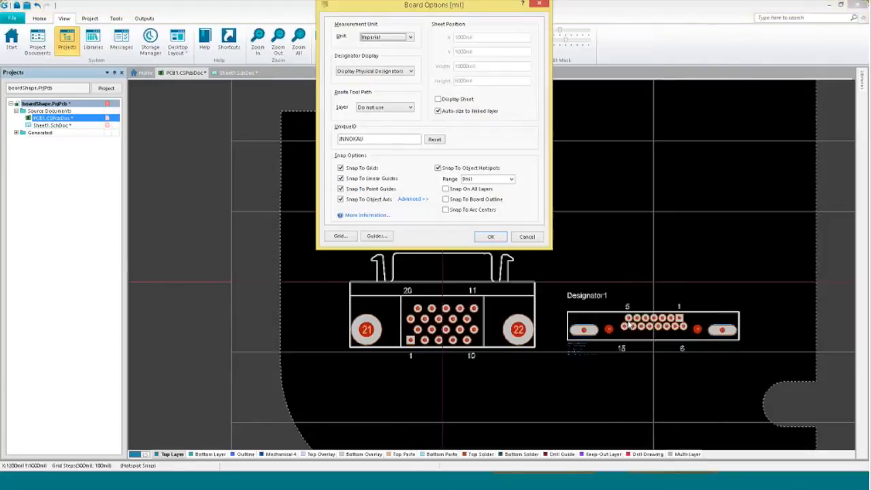
{"action": "left_click", "coordinate": [341, 168]}
Relocate the snap point to X 1500 mil, Y 2100 mil by picking on the board, and accept the snap guides and board options.
{"action": "left_click", "coordinate": [377, 236]}
{"action": "left_click", "coordinate": [333, 163]}
{"action": "left_click", "coordinate": [384, 163]}
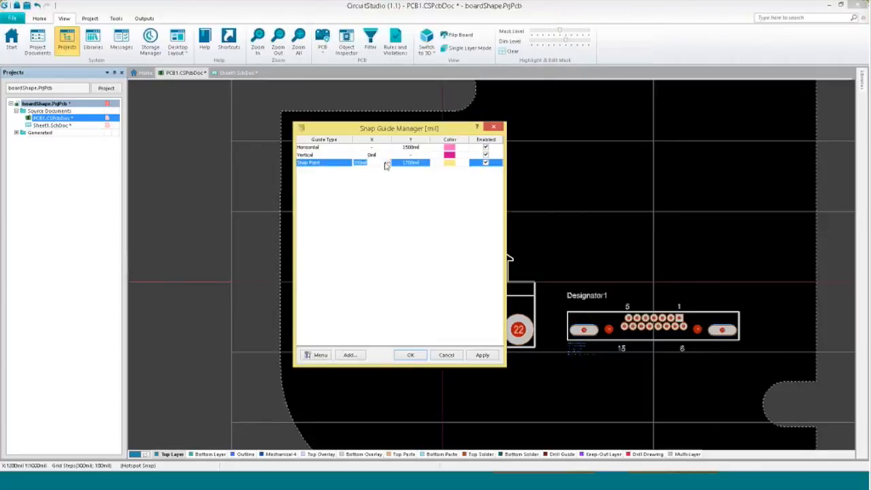
{"action": "left_click", "coordinate": [386, 163]}
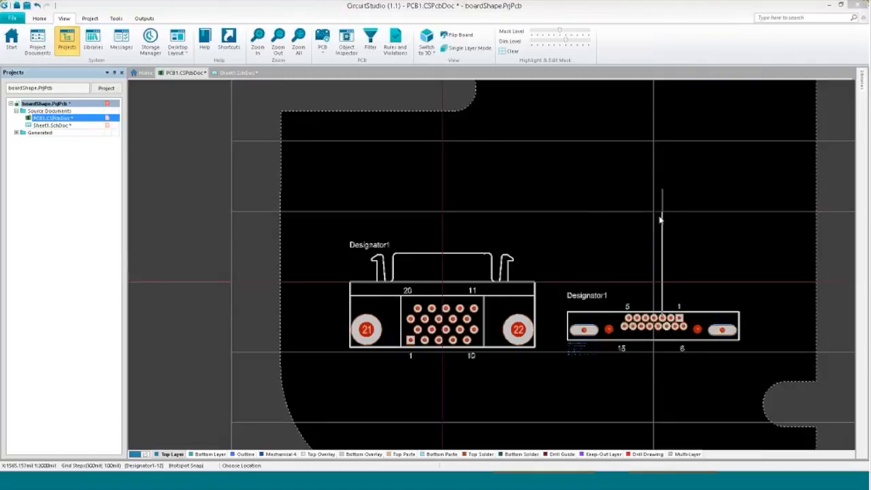
{"action": "left_click", "coordinate": [661, 320]}
{"action": "key", "text": "Return"}
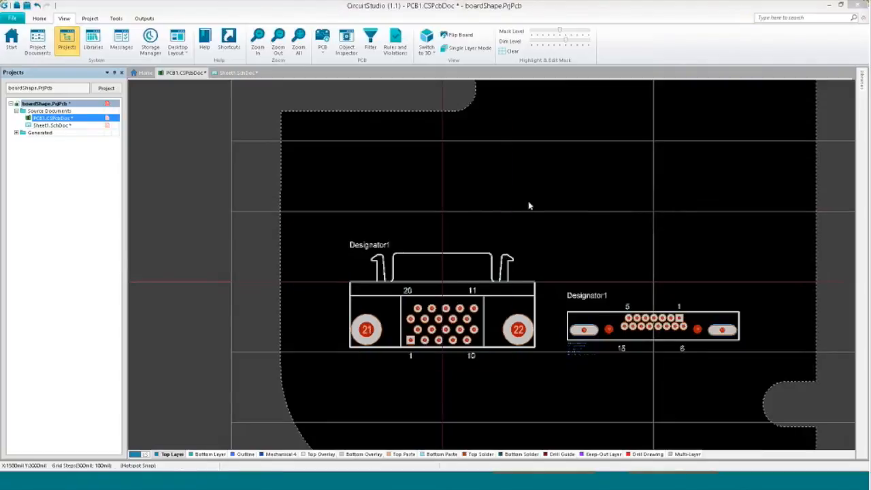
{"action": "left_click", "coordinate": [653, 213]}
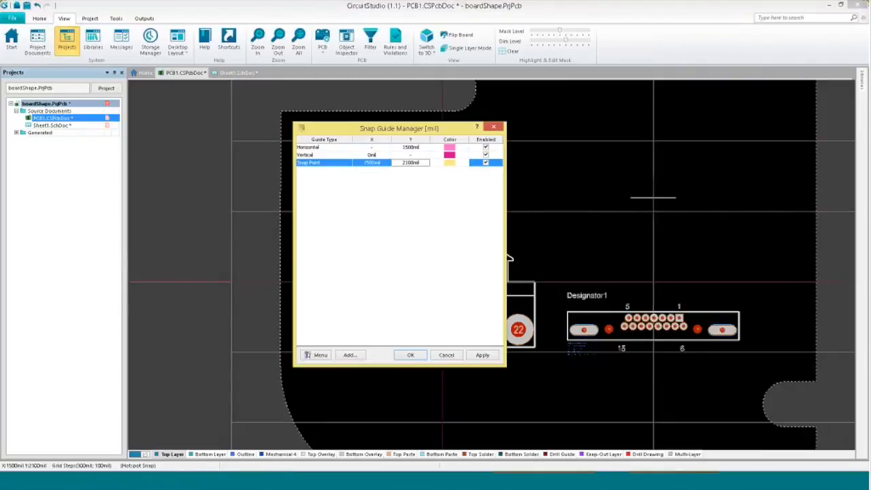
{"action": "left_click", "coordinate": [411, 355]}
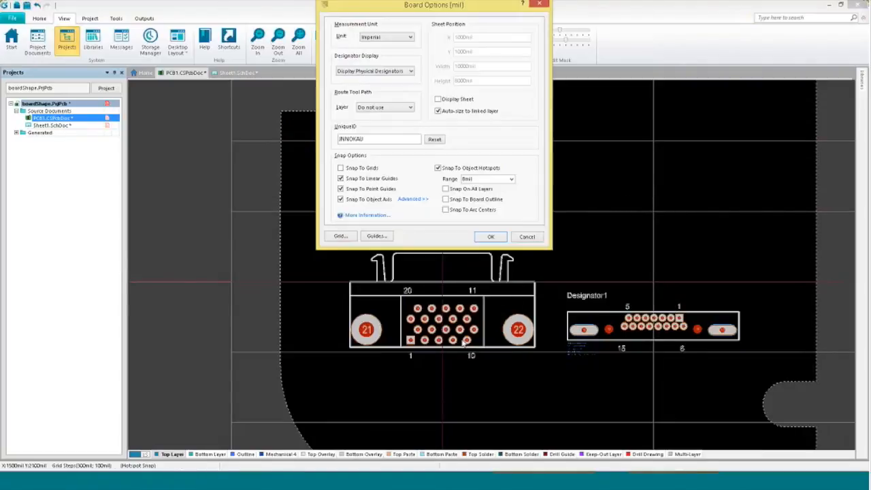
{"action": "left_click", "coordinate": [494, 236]}
Move the D Subminiature connector up onto the horizontal guide and across to the guide crossing at X 0 mil, Y 1500 mil.
{"action": "scroll", "coordinate": [549, 284], "scroll_direction": "down", "scroll_amount": 1, "text": "ctrl"}
{"action": "scroll", "coordinate": [571, 288], "scroll_direction": "up", "scroll_amount": 6, "text": "ctrl"}
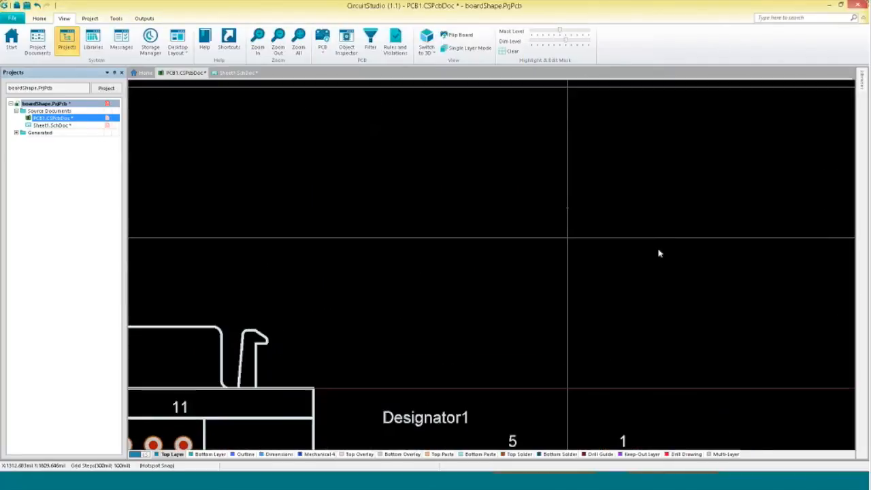
{"action": "scroll", "coordinate": [476, 350], "scroll_direction": "down", "scroll_amount": 2, "text": "ctrl"}
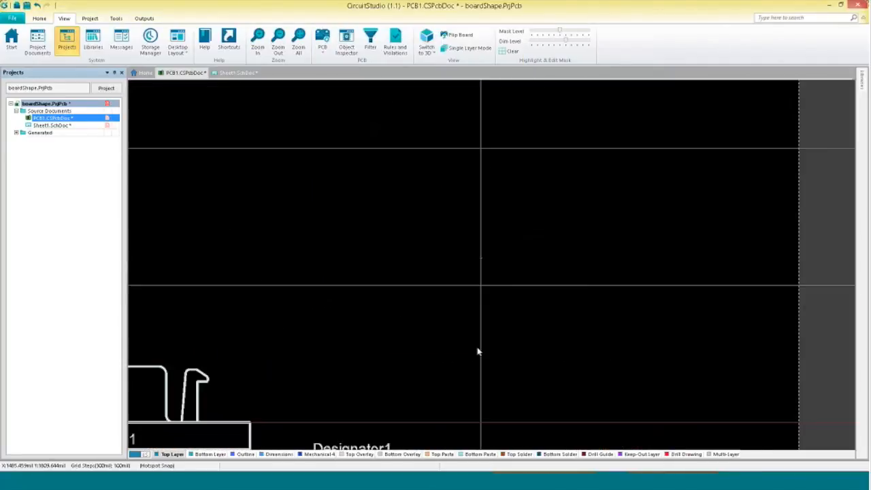
{"action": "right_click_drag", "start_coordinate": [478, 303], "coordinate": [462, 198]}
{"action": "left_click_drag", "start_coordinate": [465, 429], "coordinate": [444, 315]}
{"action": "scroll", "coordinate": [441, 315], "scroll_direction": "down", "scroll_amount": 5, "text": "ctrl"}
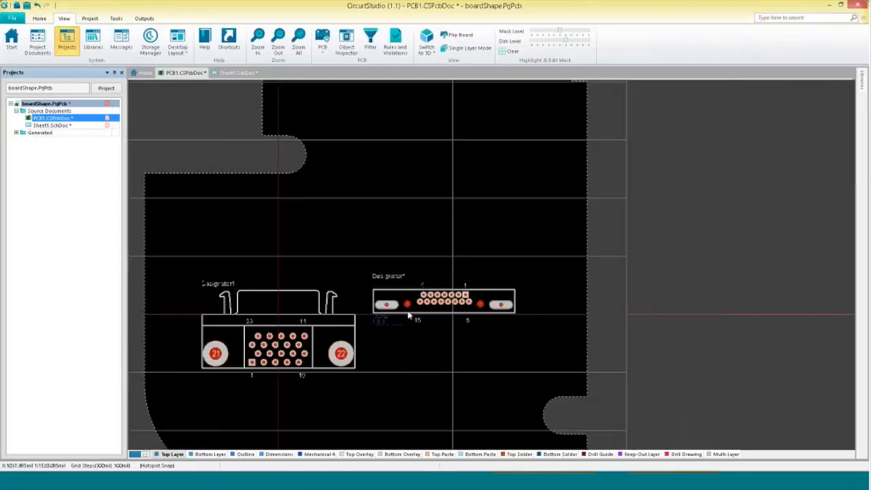
{"action": "left_click_drag", "start_coordinate": [408, 315], "coordinate": [279, 313]}
{"action": "scroll", "coordinate": [279, 314], "scroll_direction": "up", "scroll_amount": 4, "text": "ctrl"}
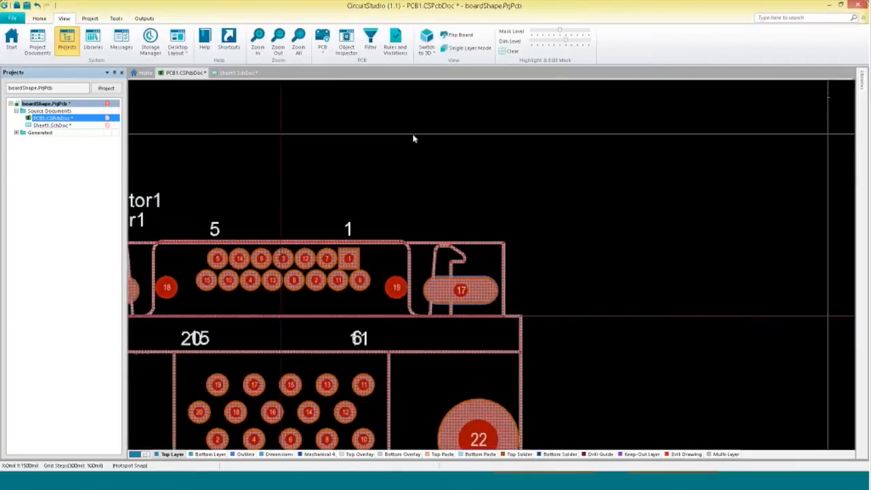
{"action": "scroll", "coordinate": [420, 186], "scroll_direction": "down", "scroll_amount": 3, "text": "ctrl"}
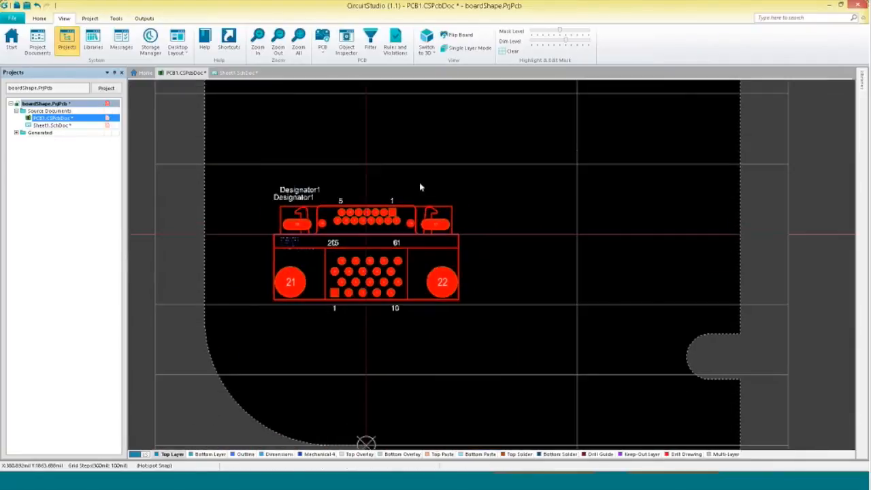